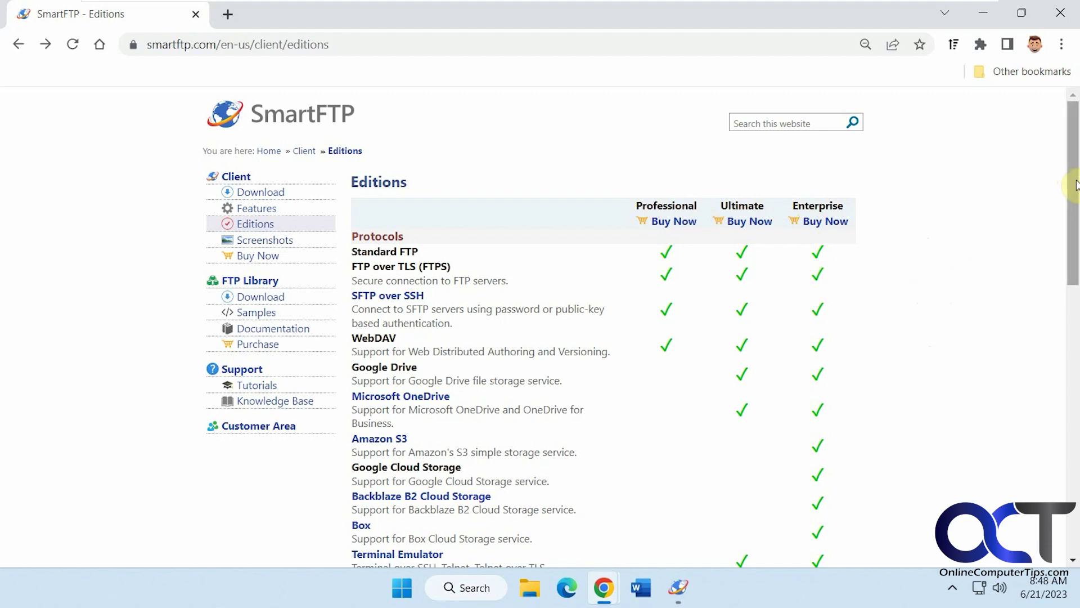
scroll(1074, 182, down, 1)
drag(1074, 181, 1070, 211)
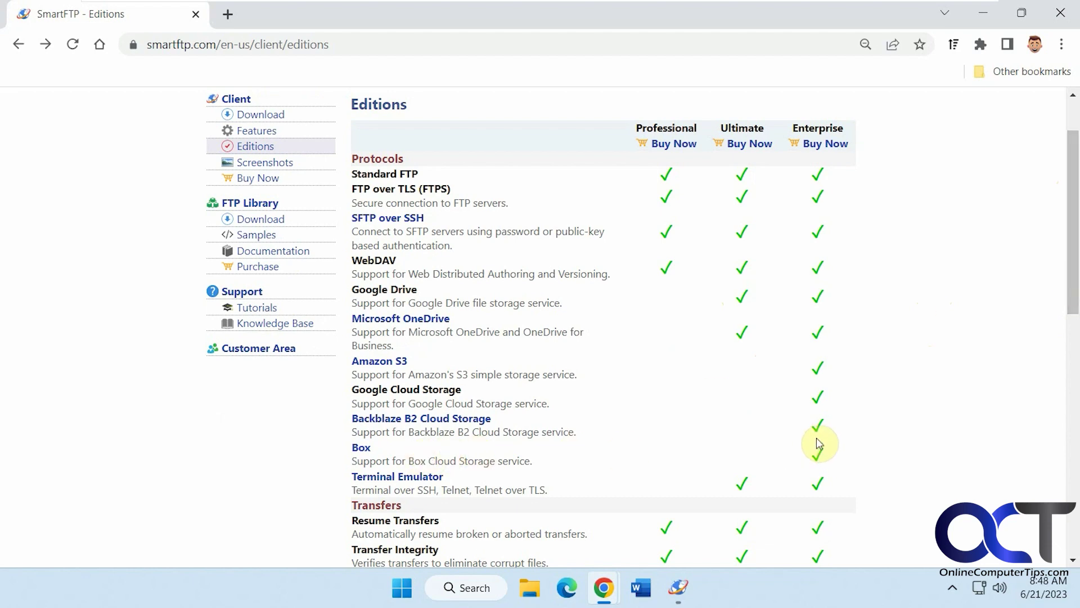
scroll(941, 459, down, 2)
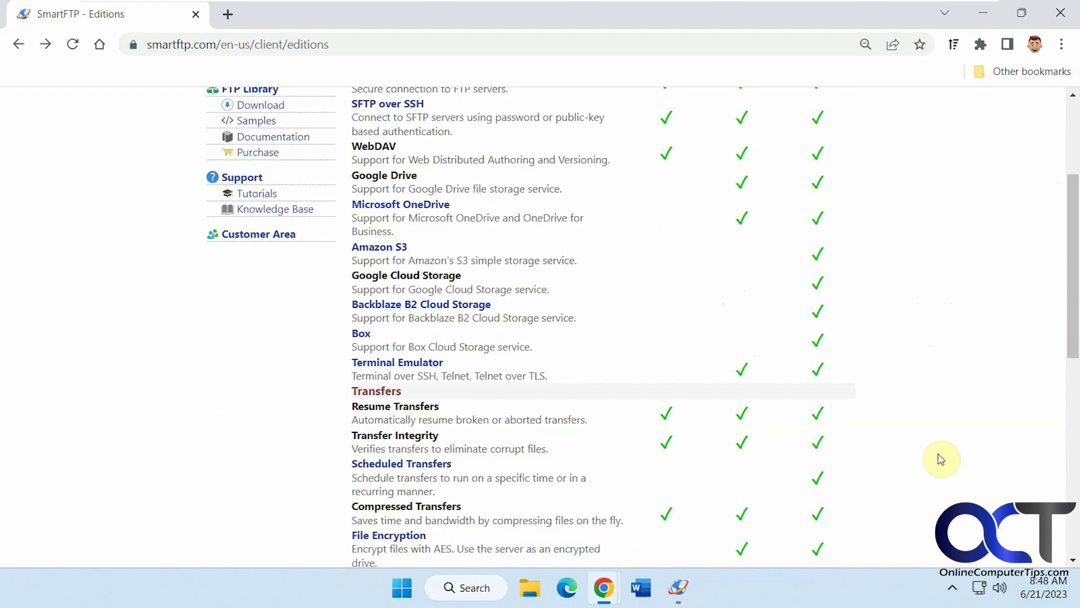
scroll(941, 459, down, 2)
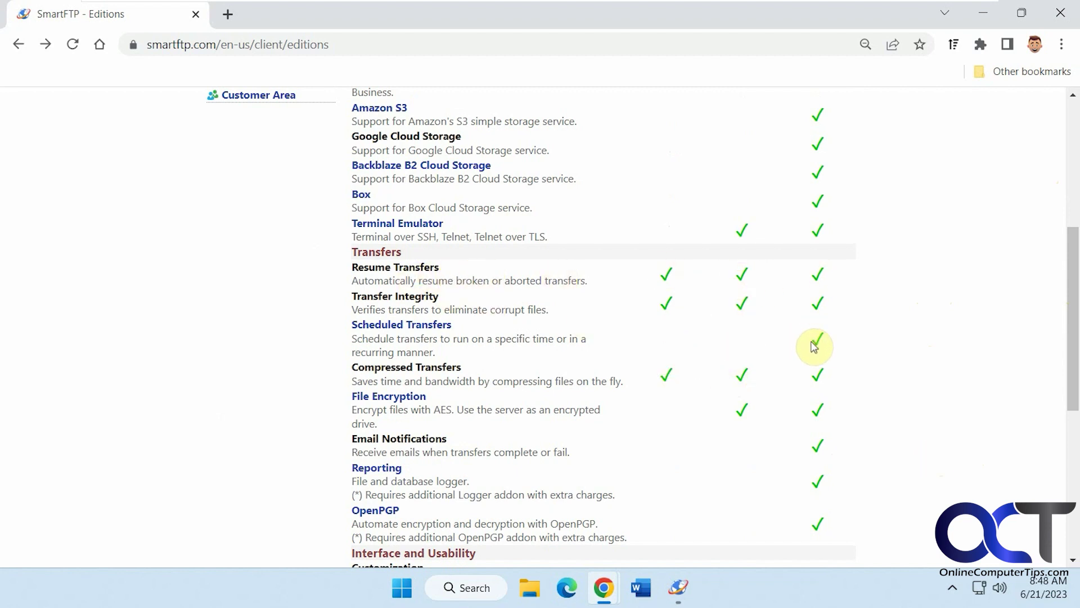
scroll(849, 398, down, 2)
scroll(849, 394, down, 1)
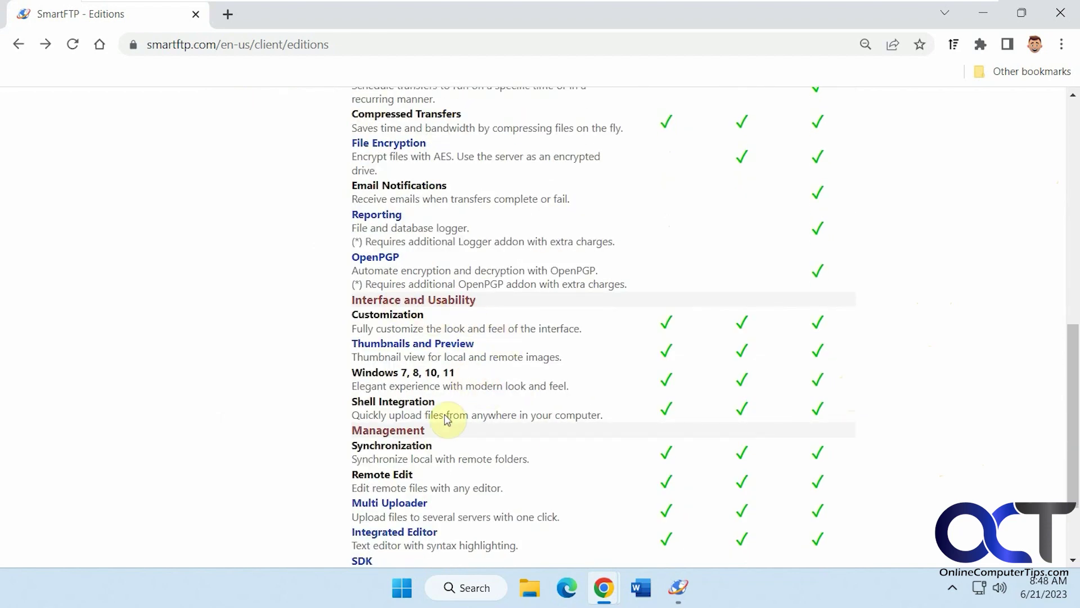
scroll(611, 435, down, 1)
scroll(611, 435, down, 2)
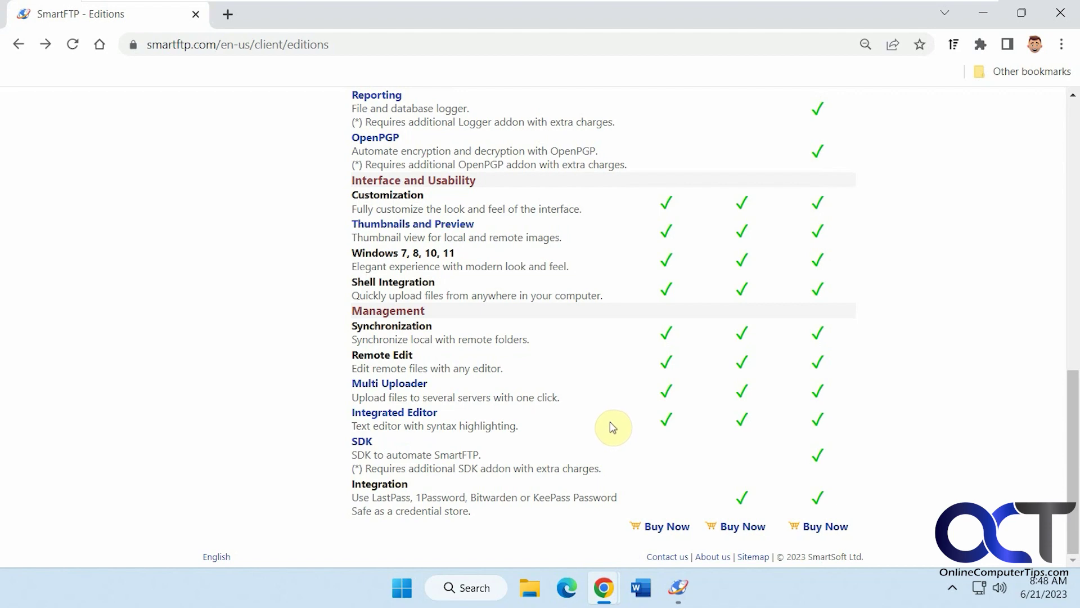
scroll(651, 437, up, 1)
scroll(663, 441, up, 10)
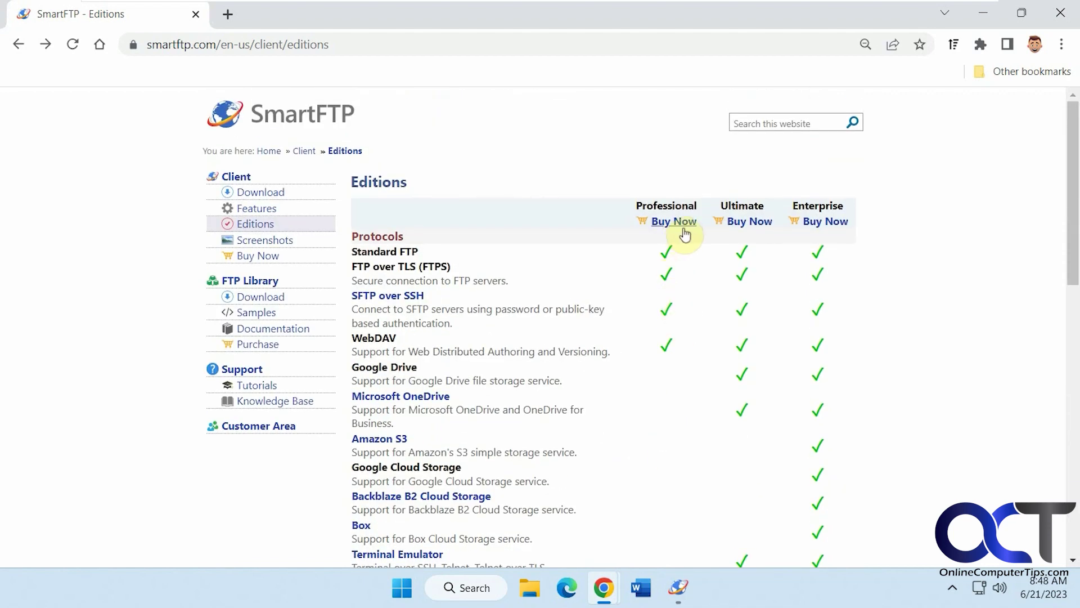
Start the Professional edition purchase, then bring SmartFTP to the front
click(682, 228)
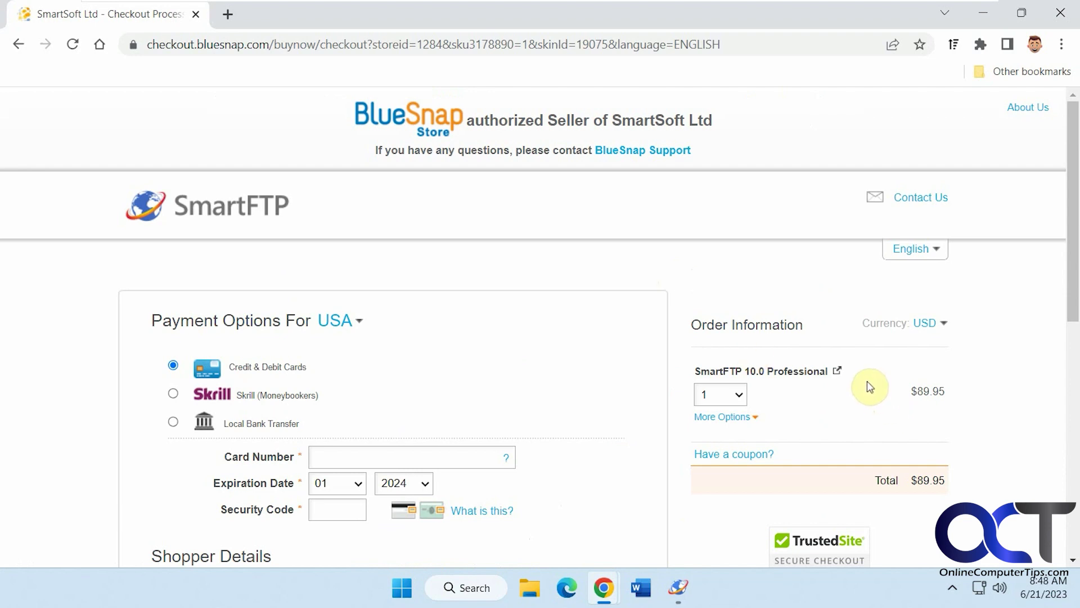
click(678, 587)
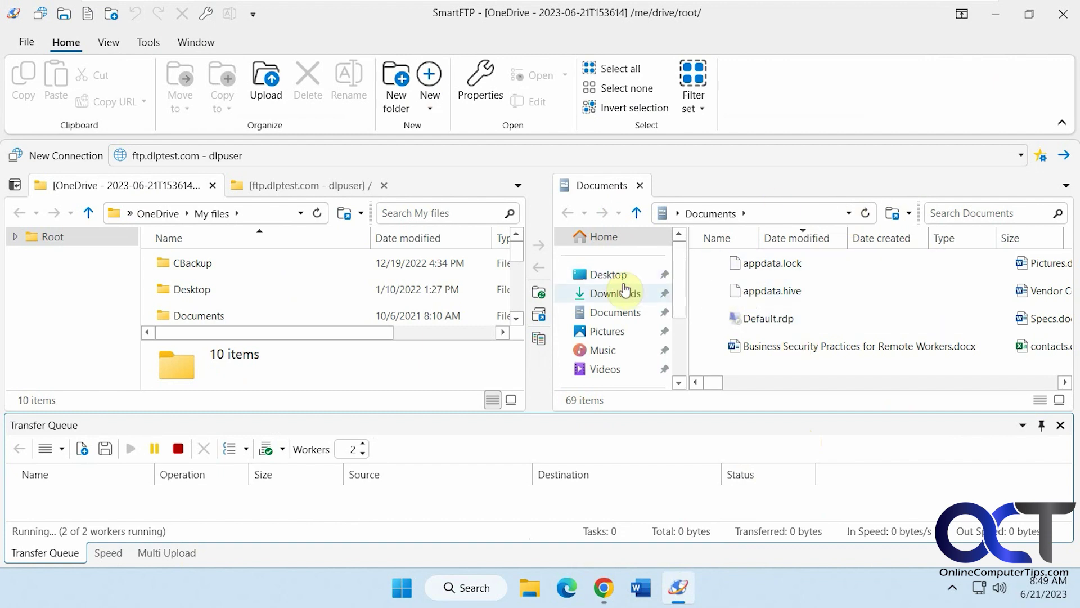
Show local Documents, check the ftp.dlptest.com listing, and return to OneDrive My files
click(615, 313)
scroll(800, 293, left, 1)
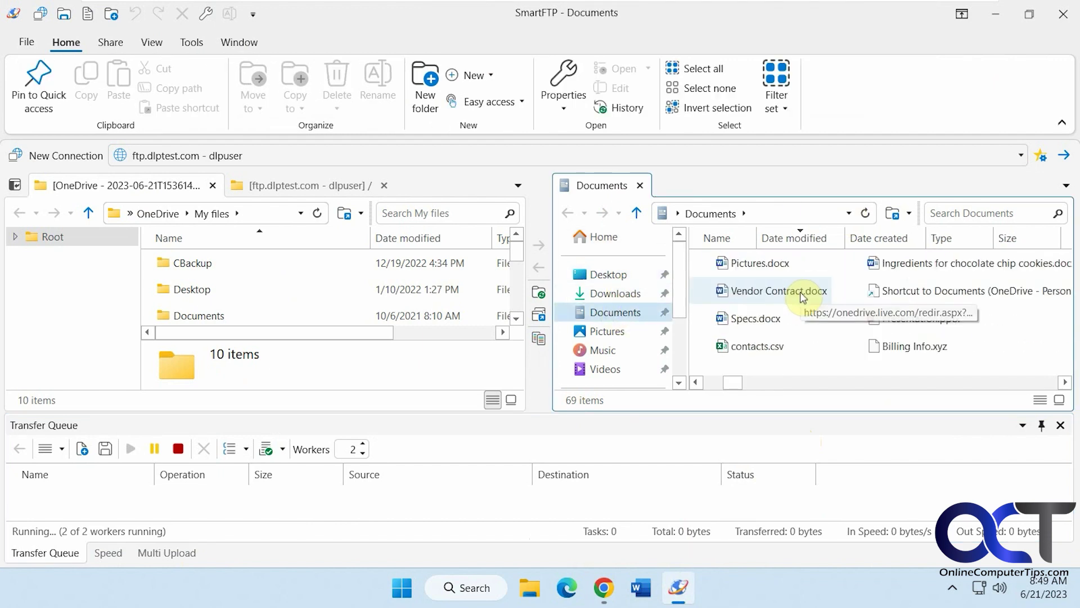
scroll(800, 294, left, 1)
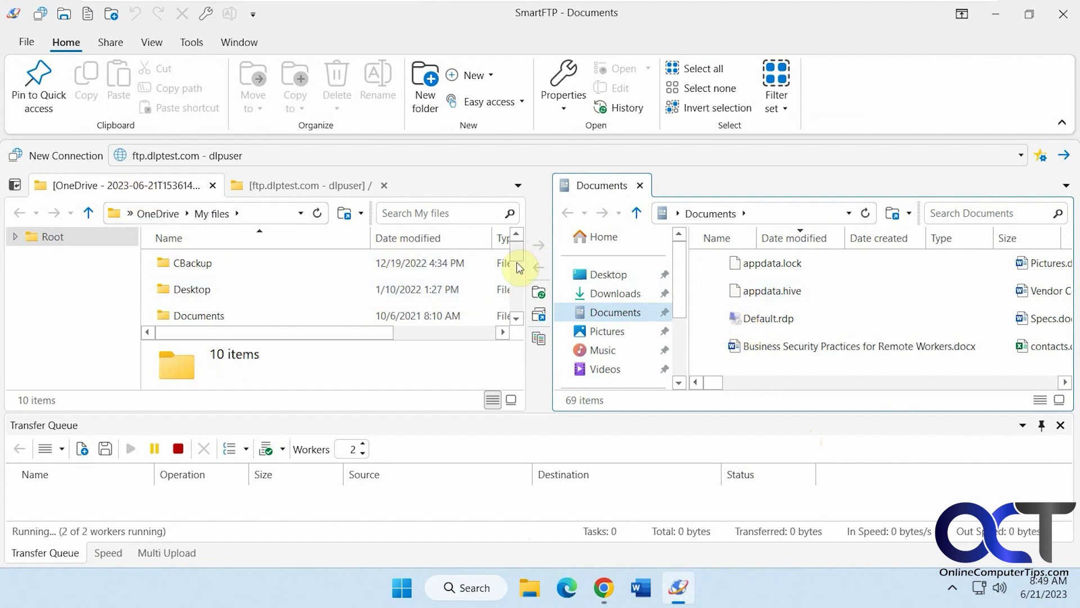
drag(517, 252, 518, 260)
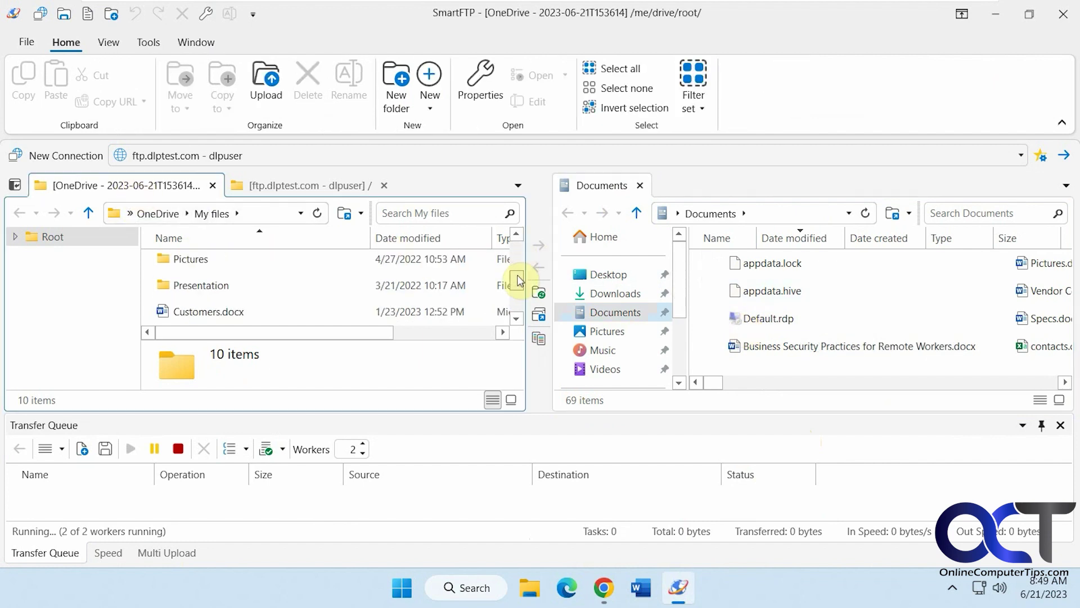
click(323, 189)
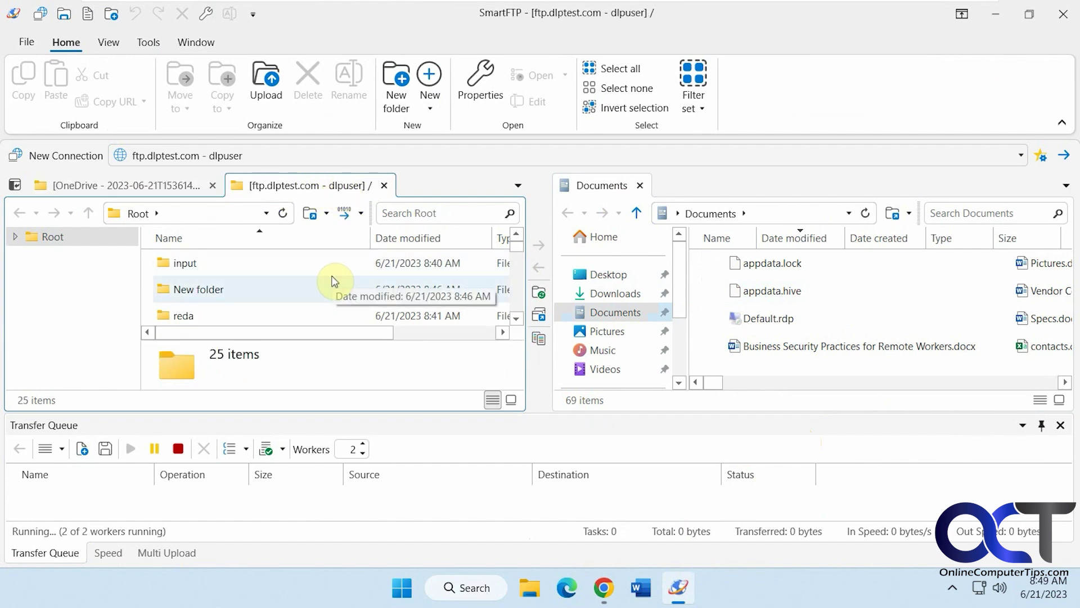
click(144, 186)
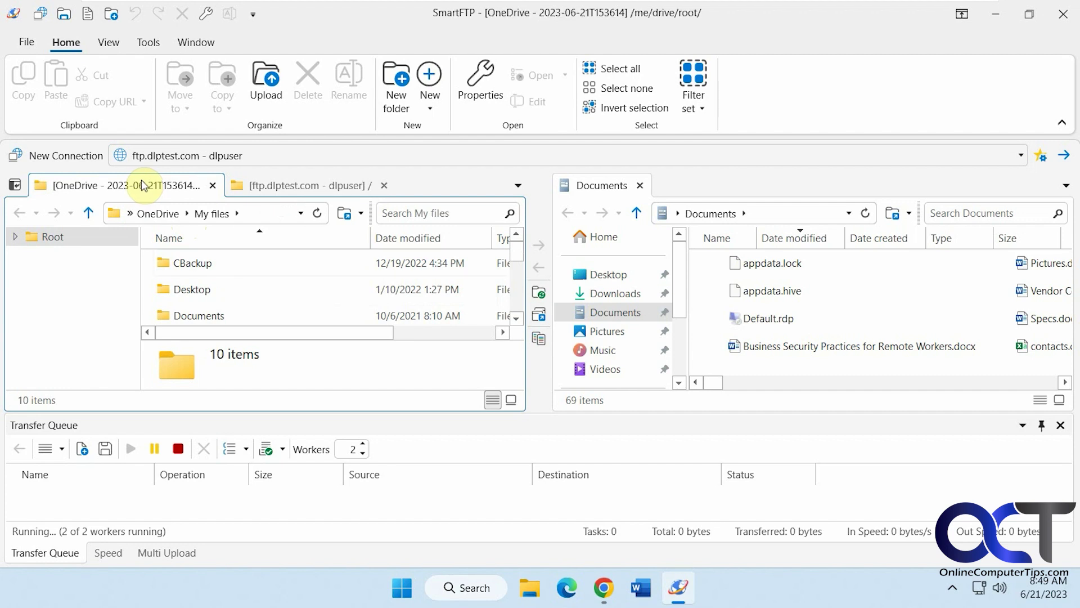
drag(517, 251, 515, 299)
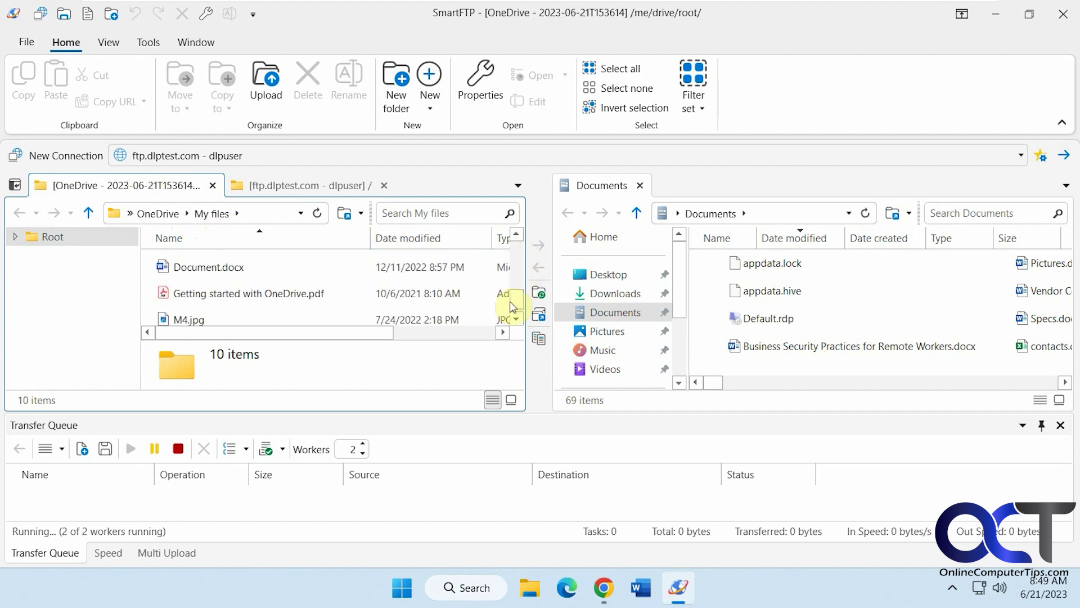
scroll(843, 348, down, 1)
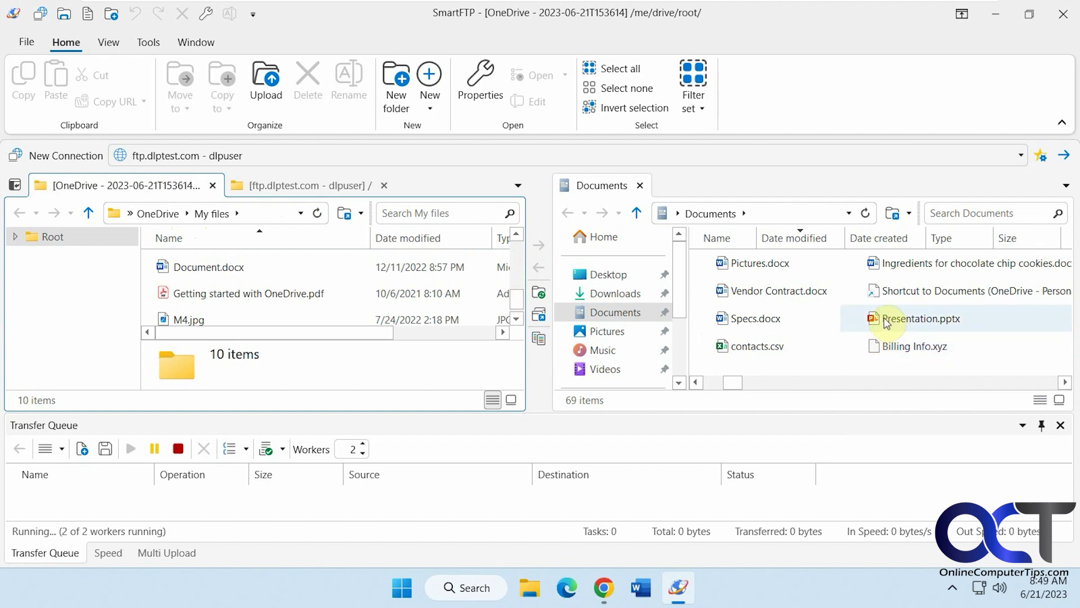
Copy Presentation.pptx from Documents into OneDrive My files
drag(885, 322, 346, 306)
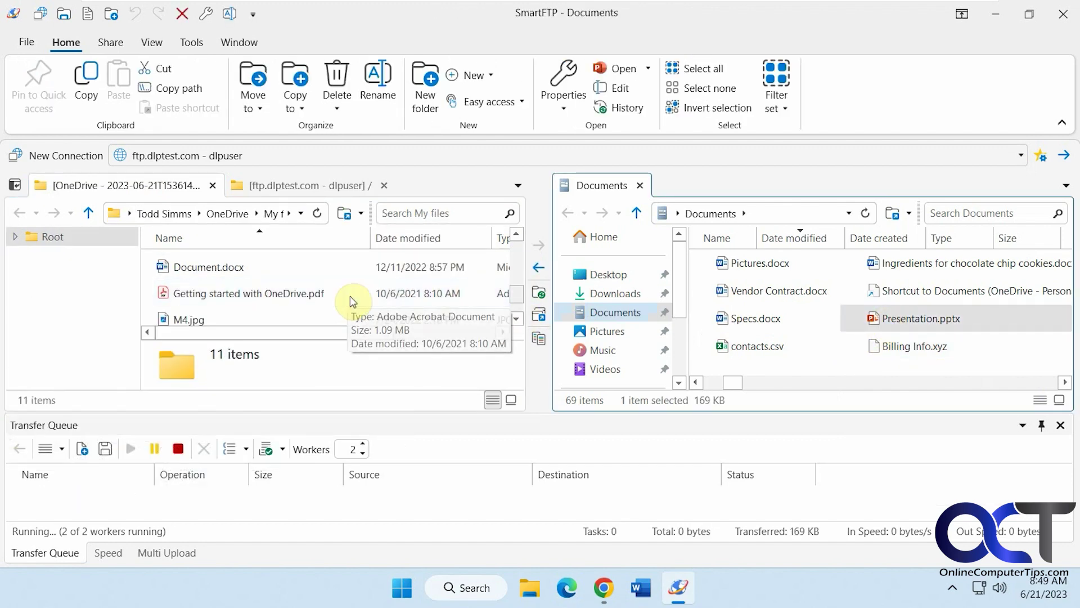
click(517, 317)
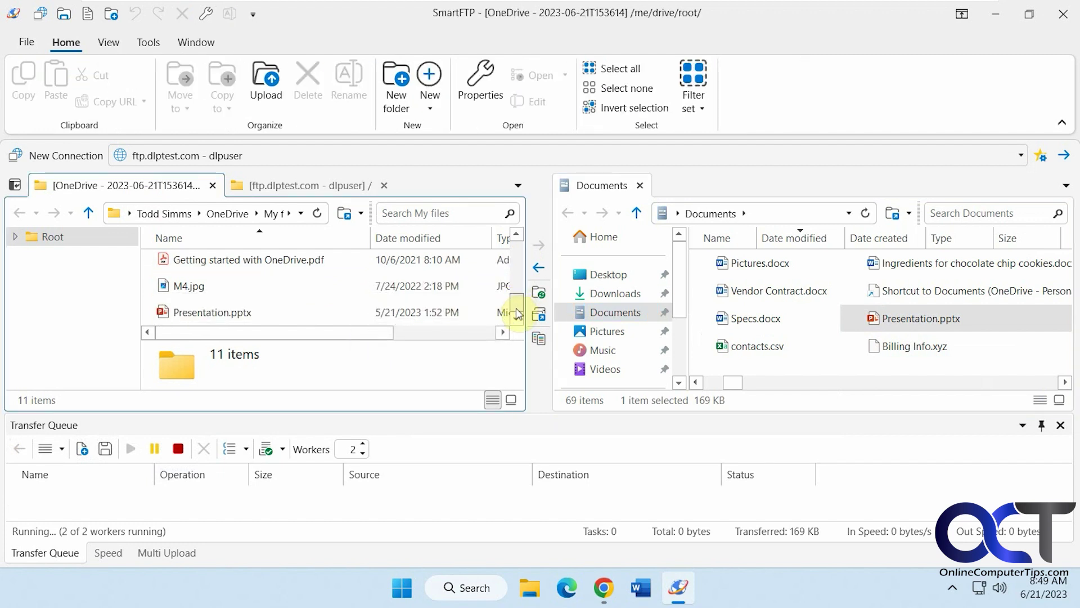
click(319, 190)
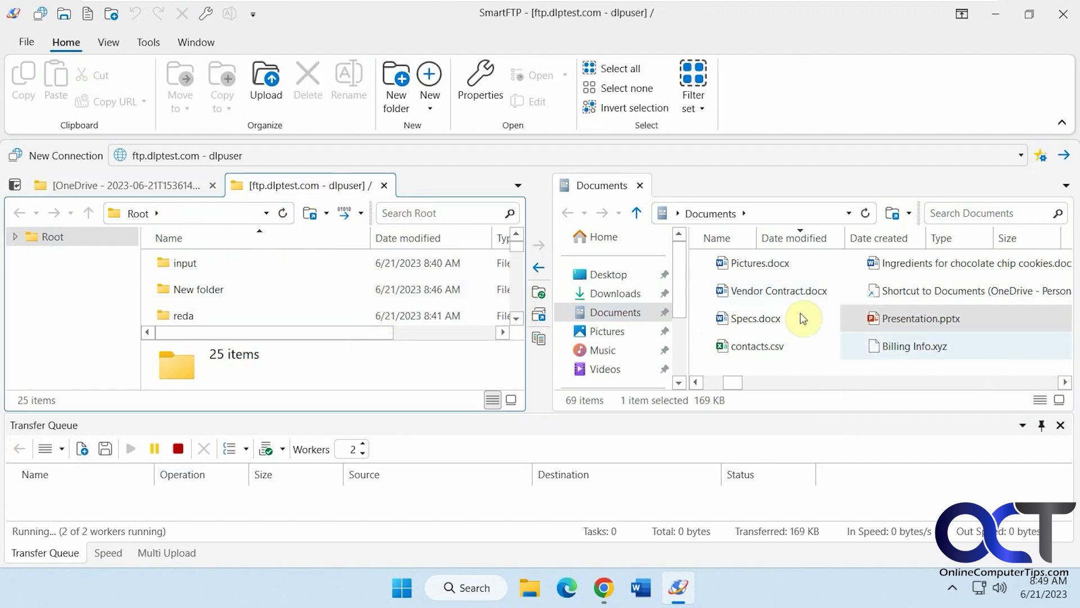
Copy Presentation.pptx into the ftp.dlptest.com server root and show the transfer speed graph
drag(907, 319, 330, 316)
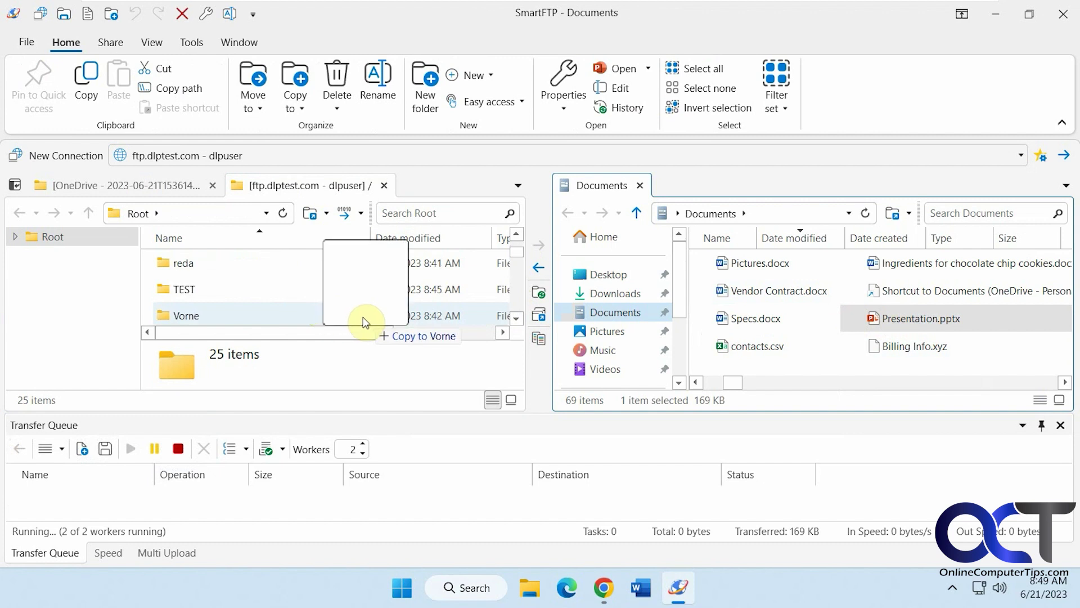
drag(330, 317, 352, 311)
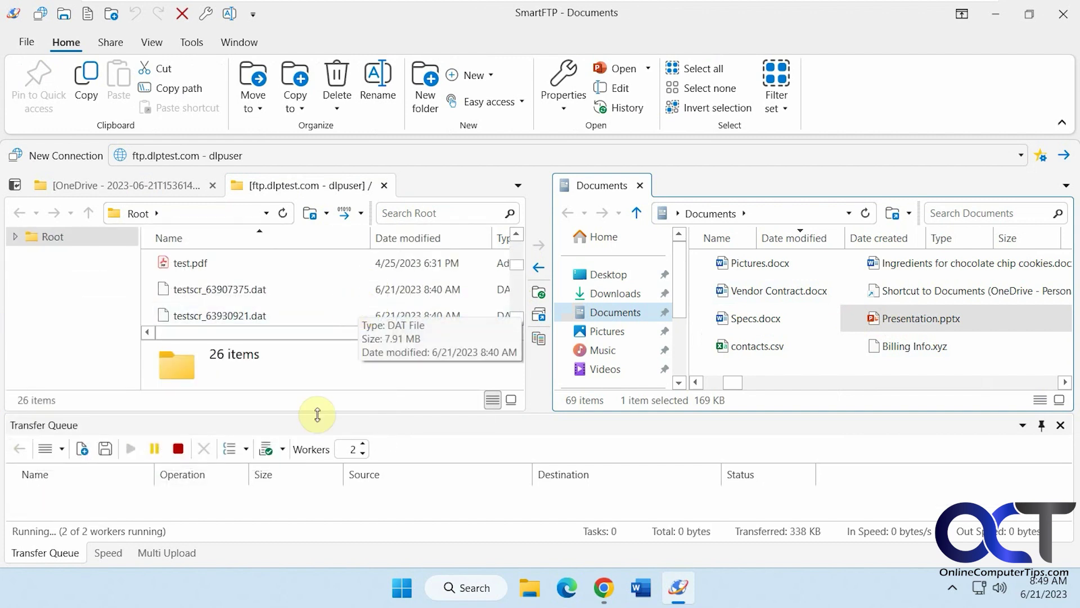
click(111, 551)
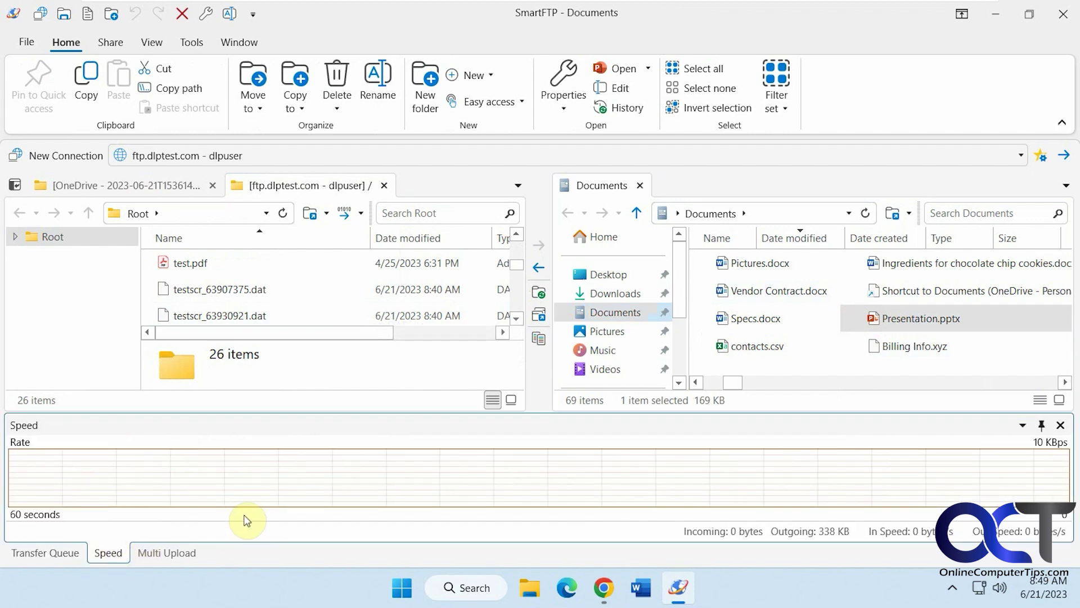
Browse the Window ribbon's open-windows and saved-workspaces lists without changing anything
click(177, 554)
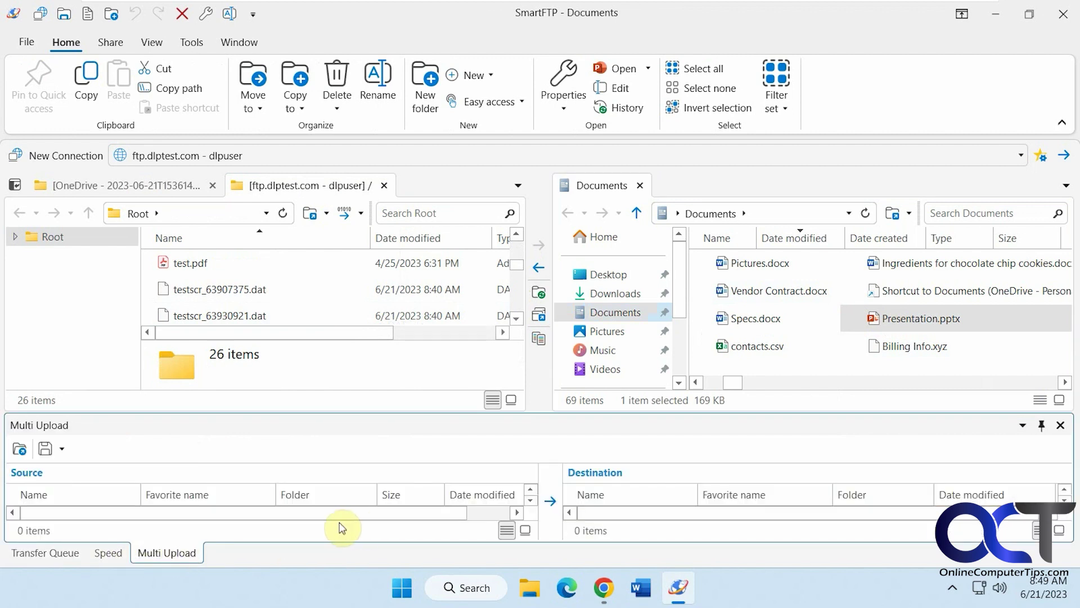
click(57, 555)
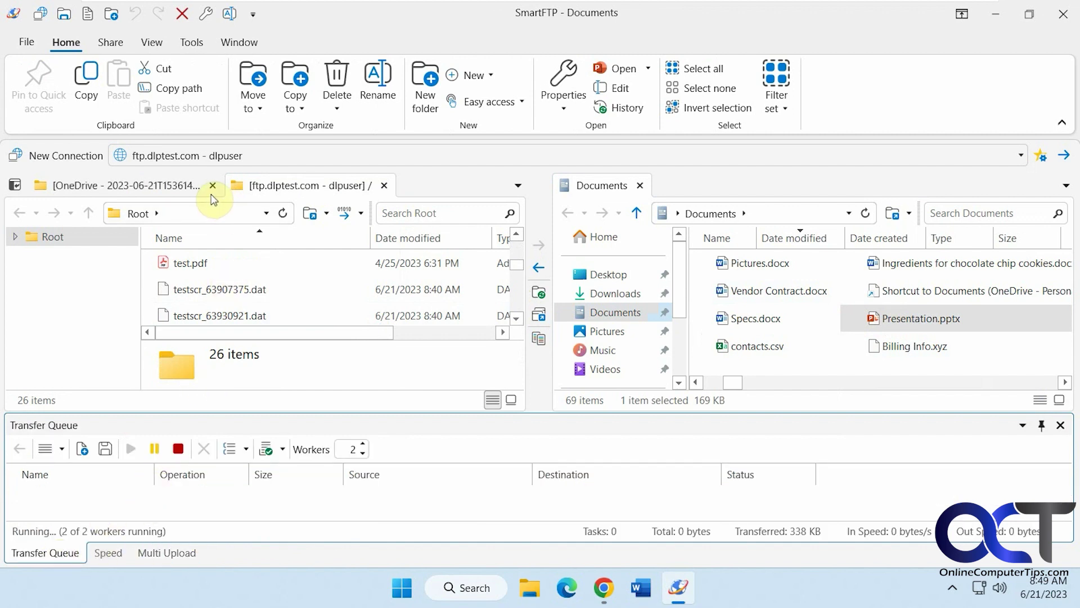
click(599, 194)
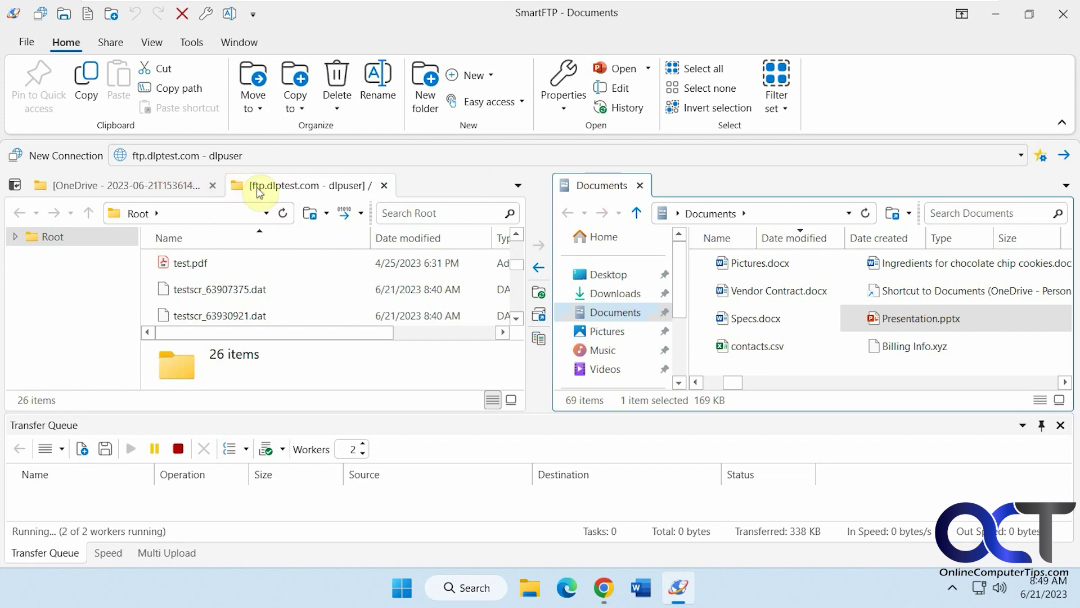
click(251, 46)
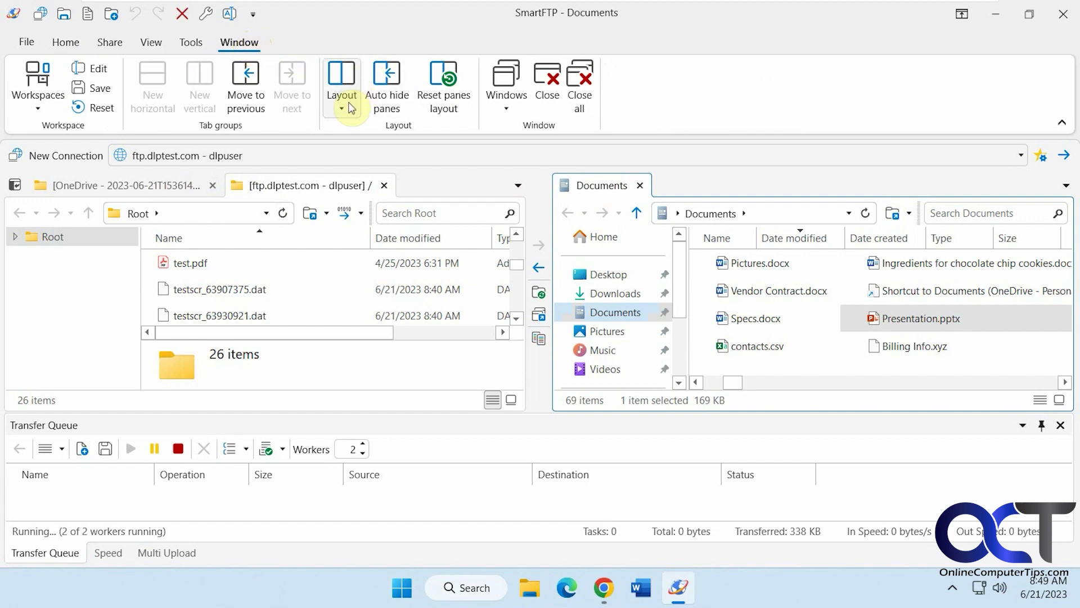
click(507, 110)
click(509, 112)
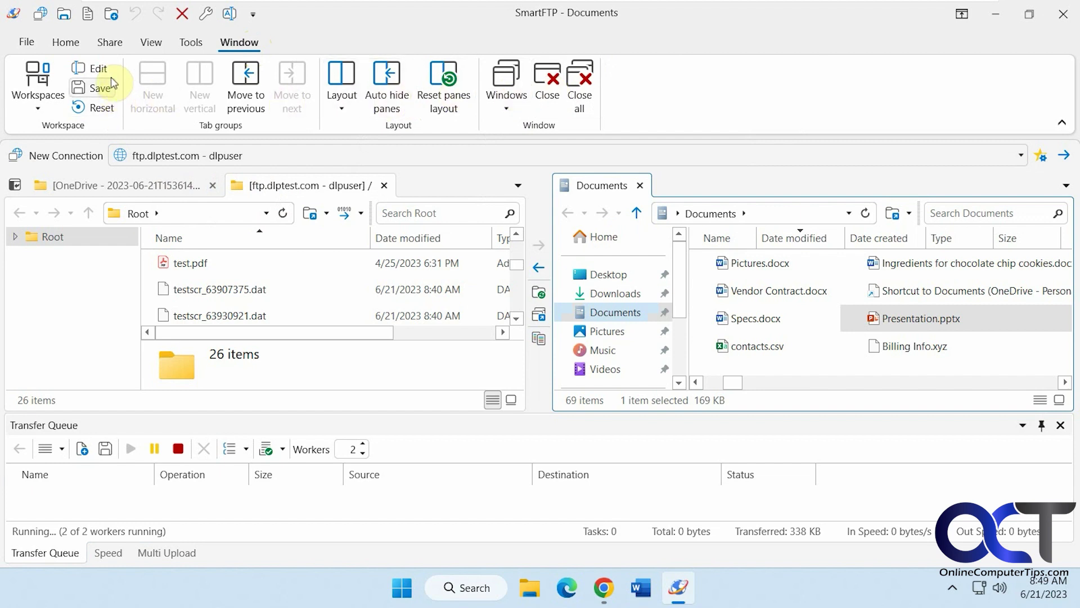
click(44, 108)
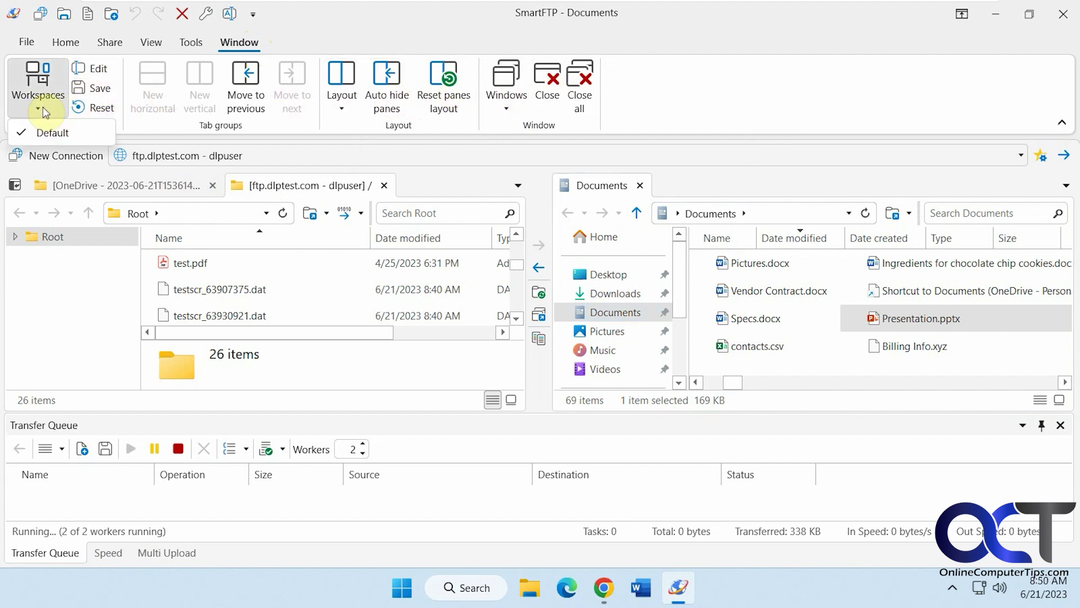
click(40, 107)
Show the Tools ribbon with the ftp.dlptest.com server listing active
click(191, 43)
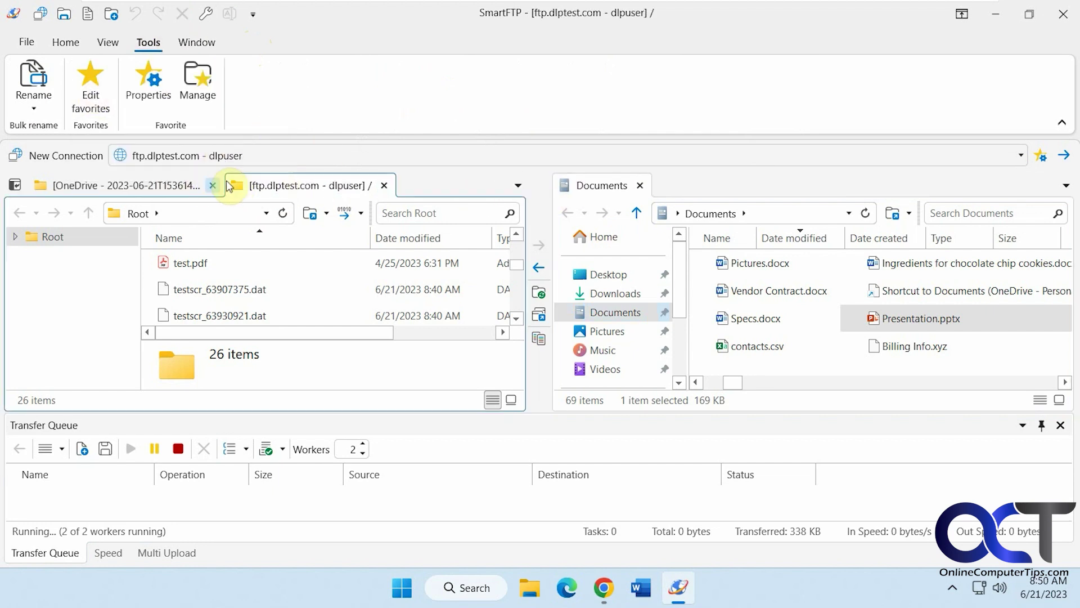
click(296, 189)
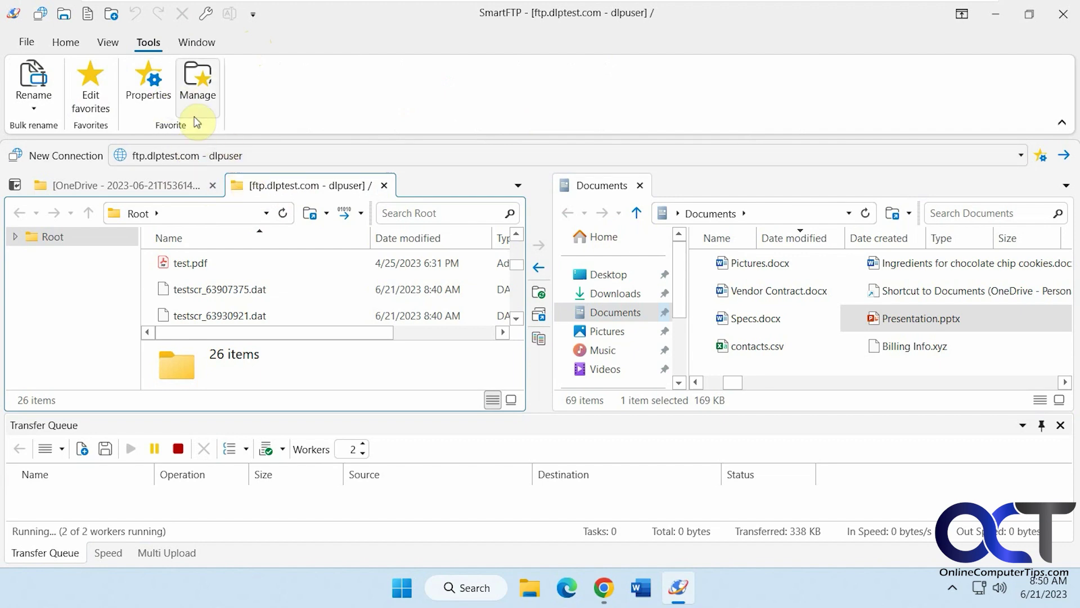
Review the ftp.dlptest.com favourite's properties, cancel, and check the navigation pane choices
click(148, 84)
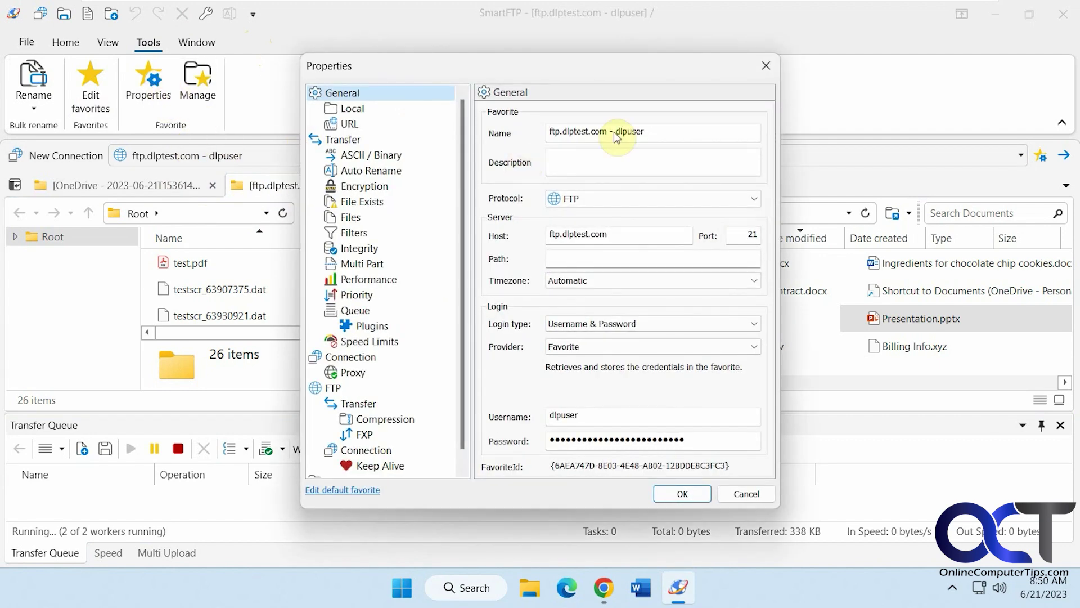
click(745, 494)
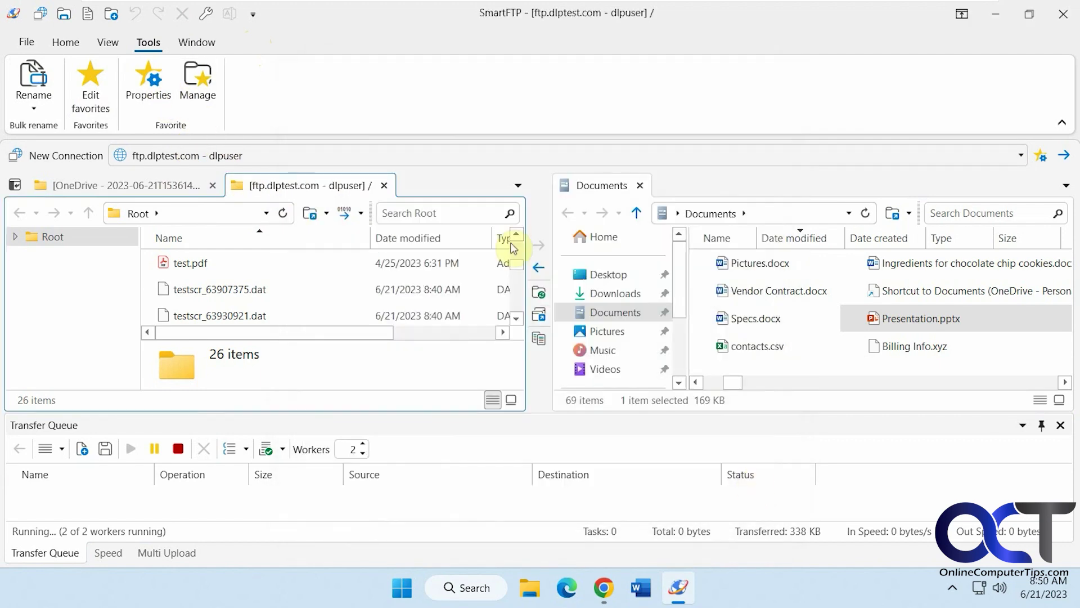
click(108, 44)
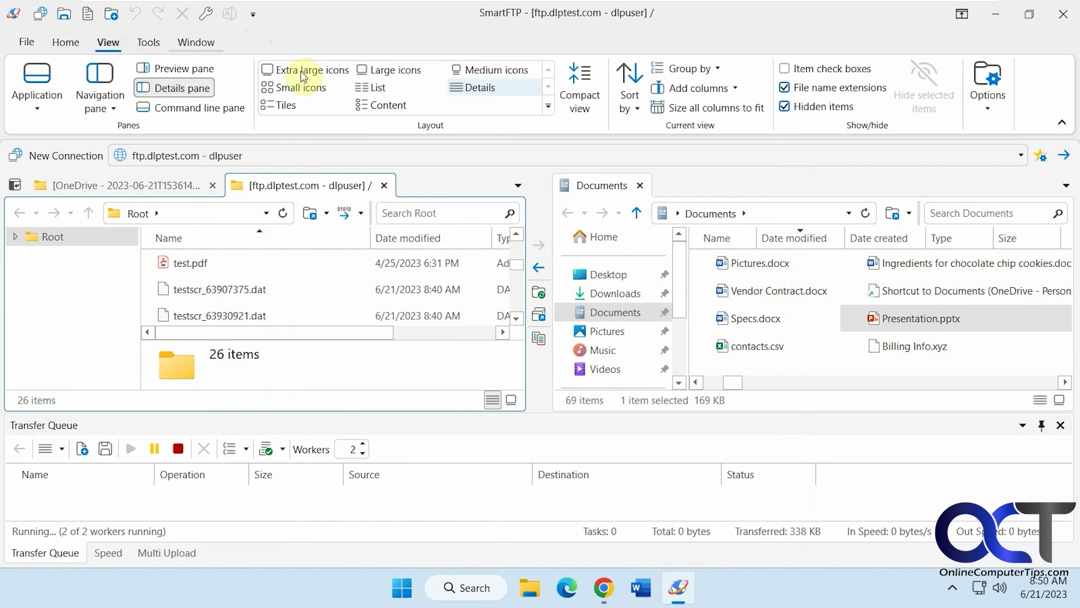
click(114, 108)
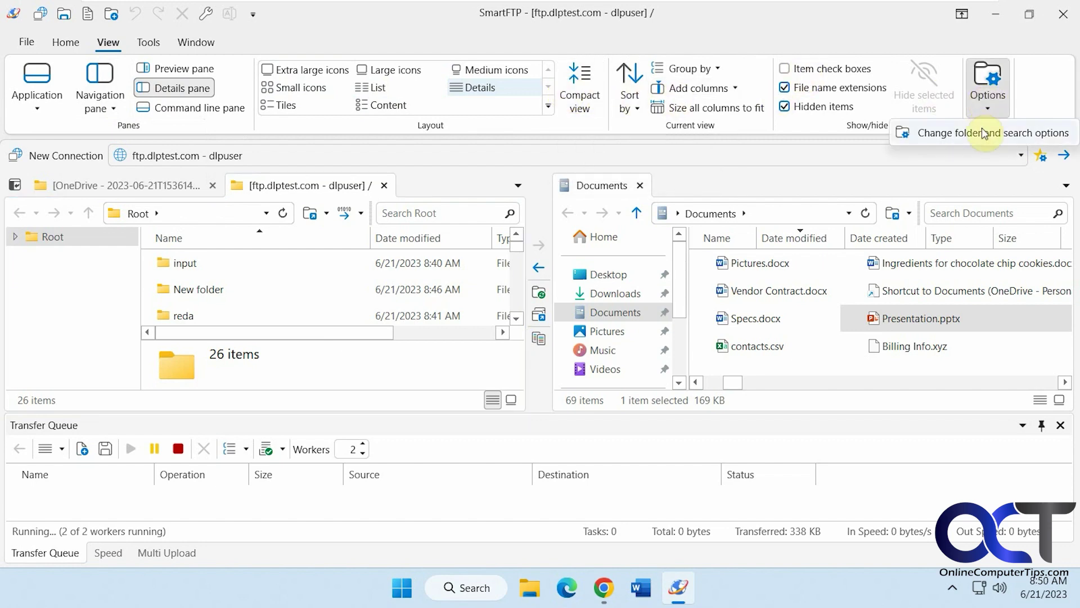
Look at the folder and search options, cancel, and return to the Home commands and recent connections
click(986, 100)
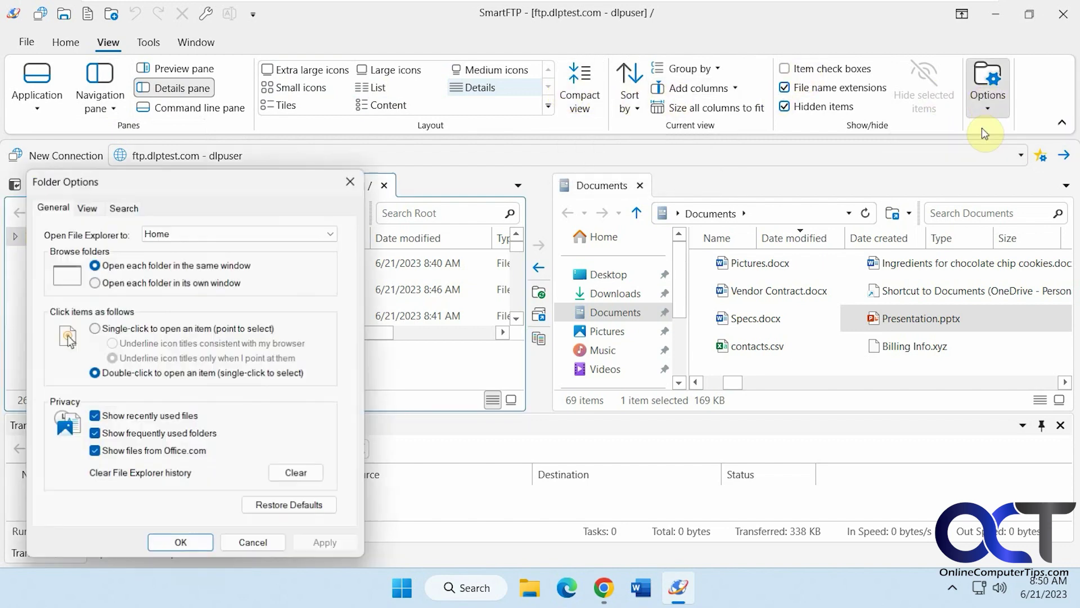
click(352, 181)
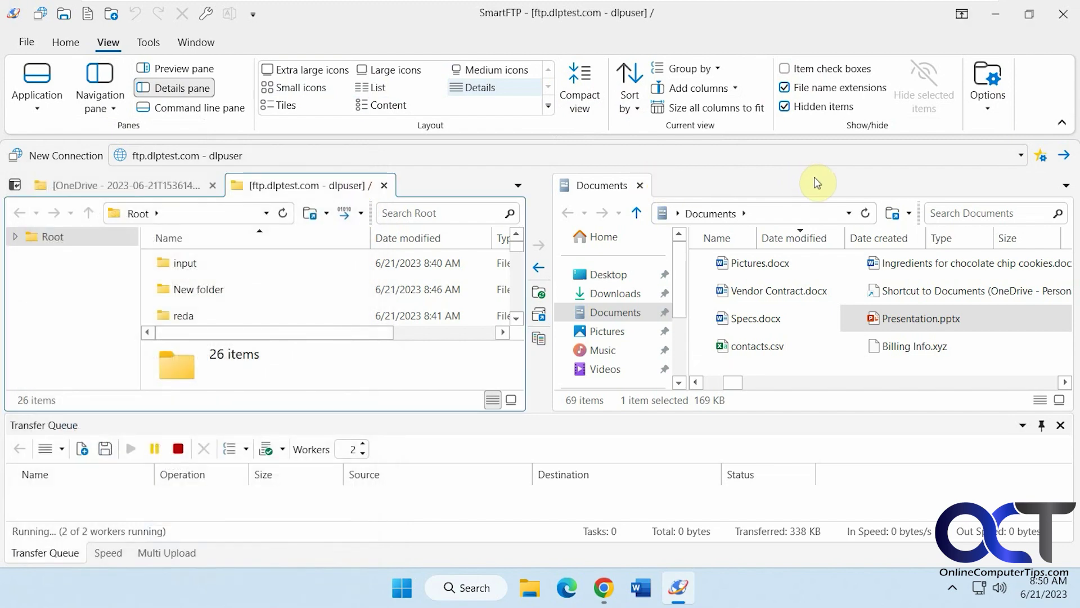
click(65, 43)
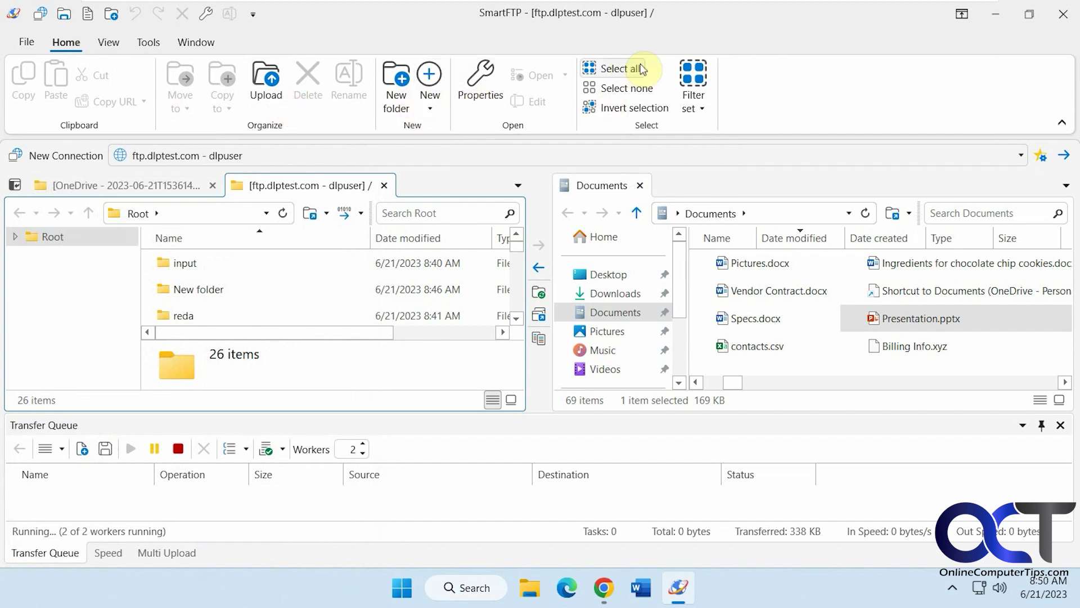
click(27, 43)
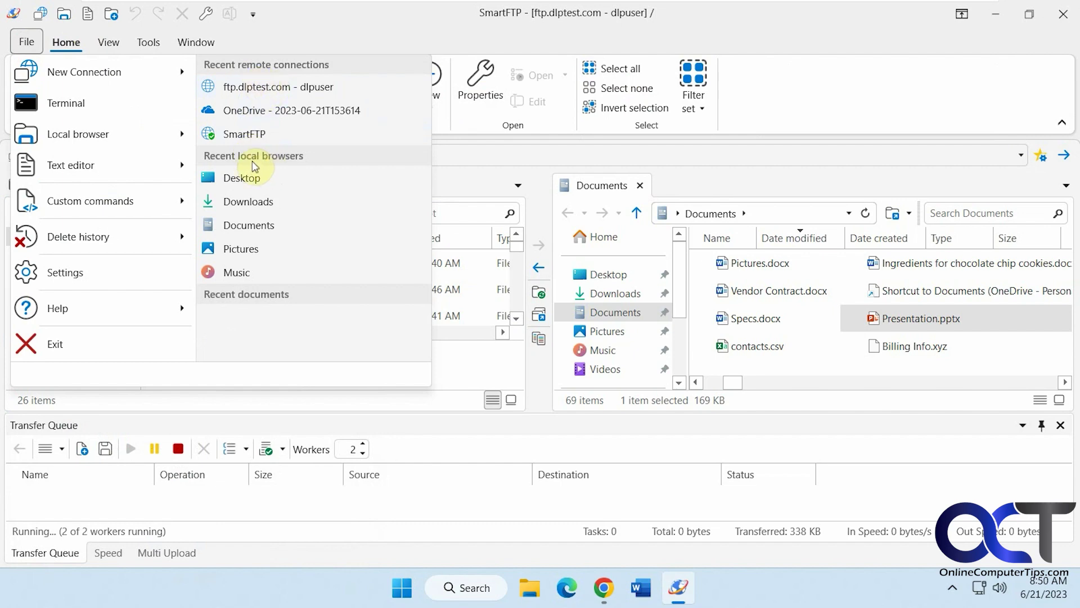
Try a terminal-over-SSH connection, cancel it, and bring up the New Connection choices
click(80, 106)
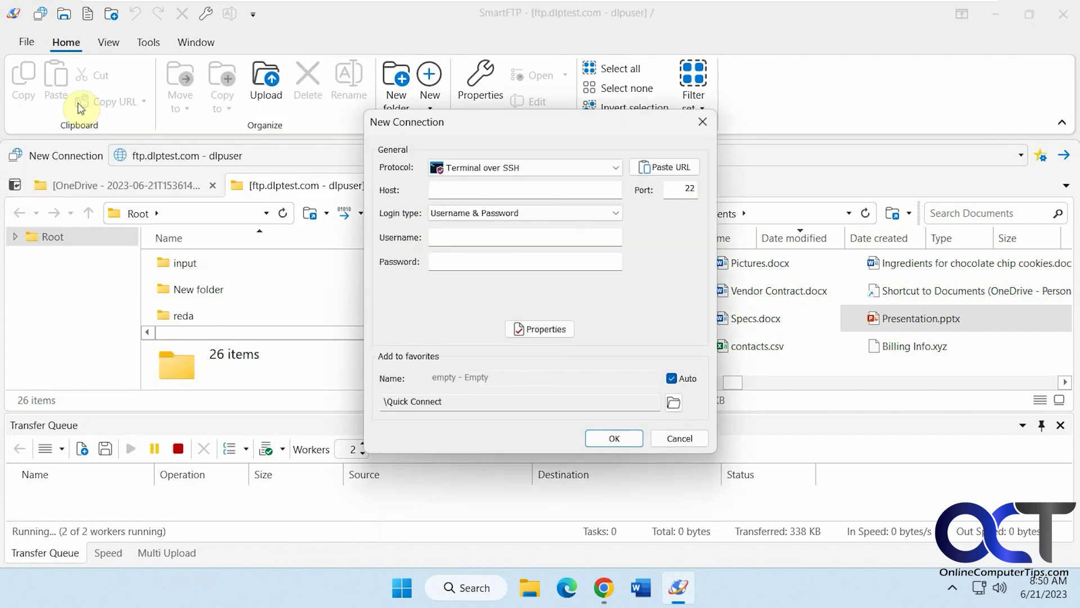
key(Escape)
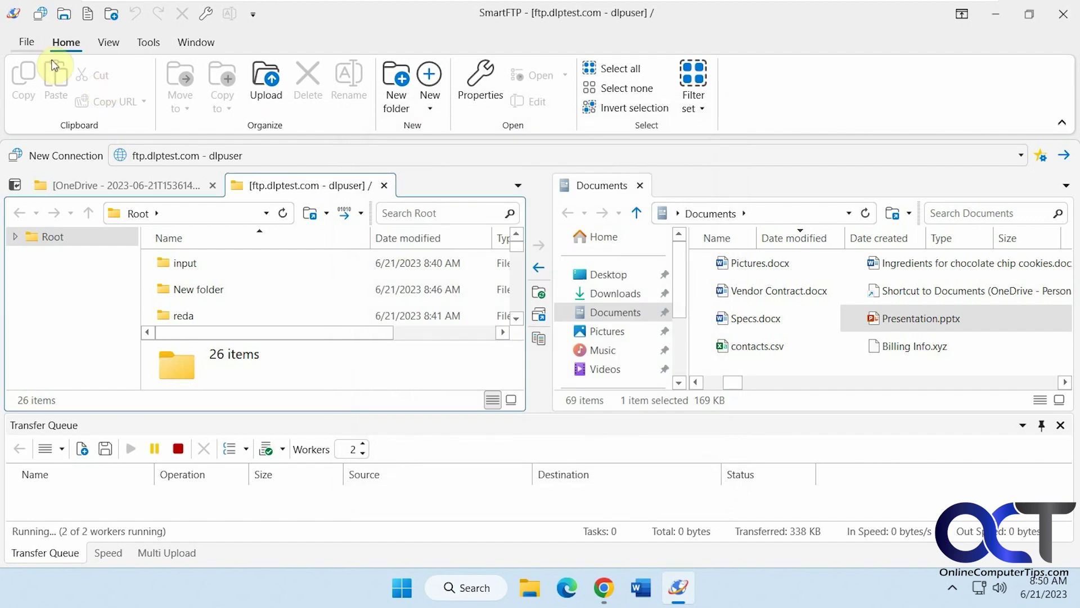
click(28, 42)
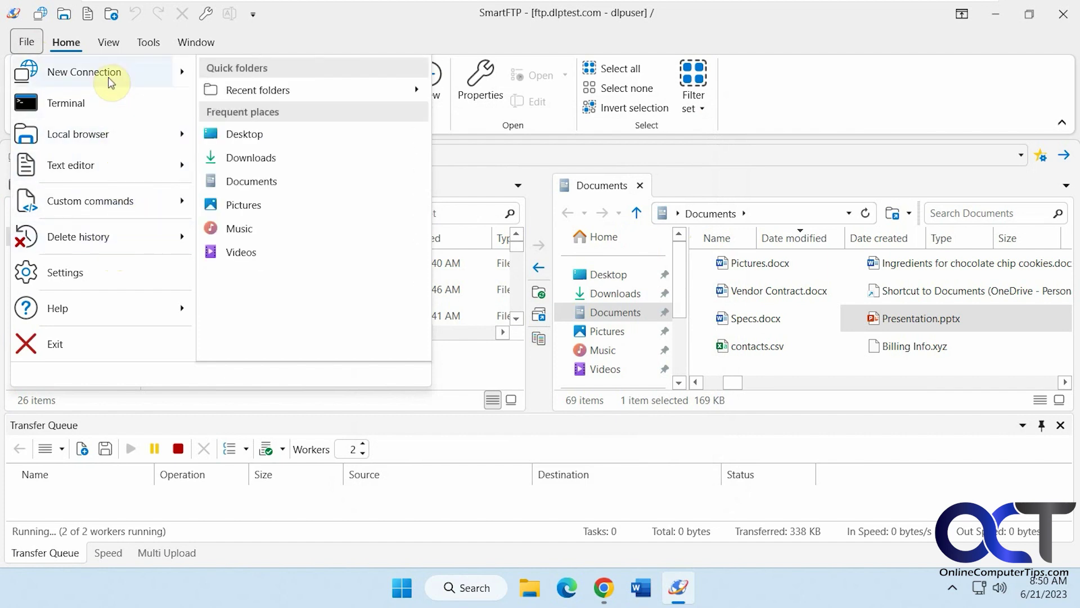
mouse_move(84, 72)
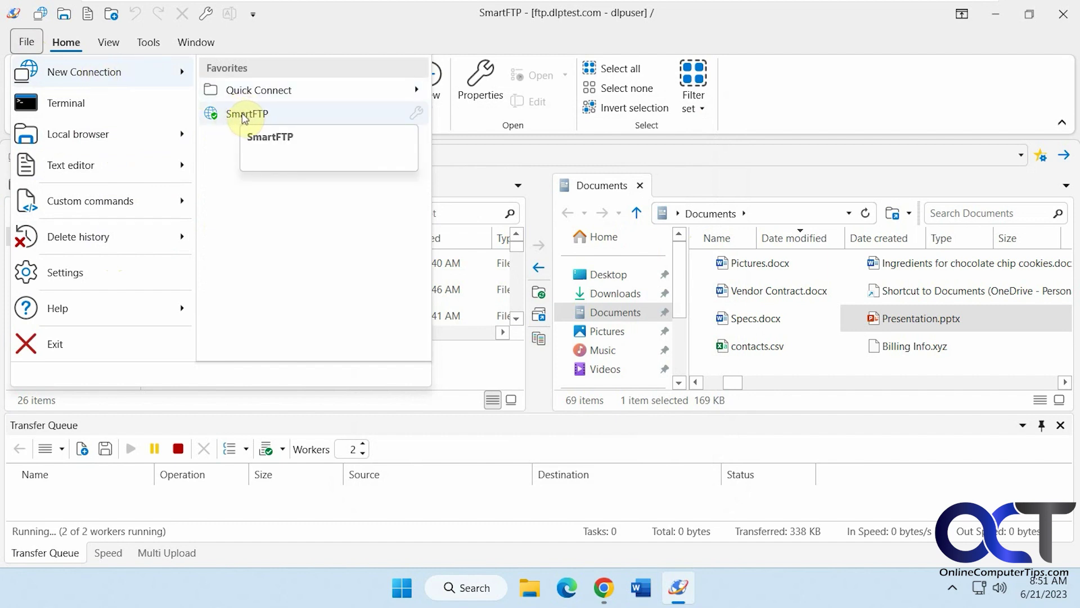
mouse_move(258, 90)
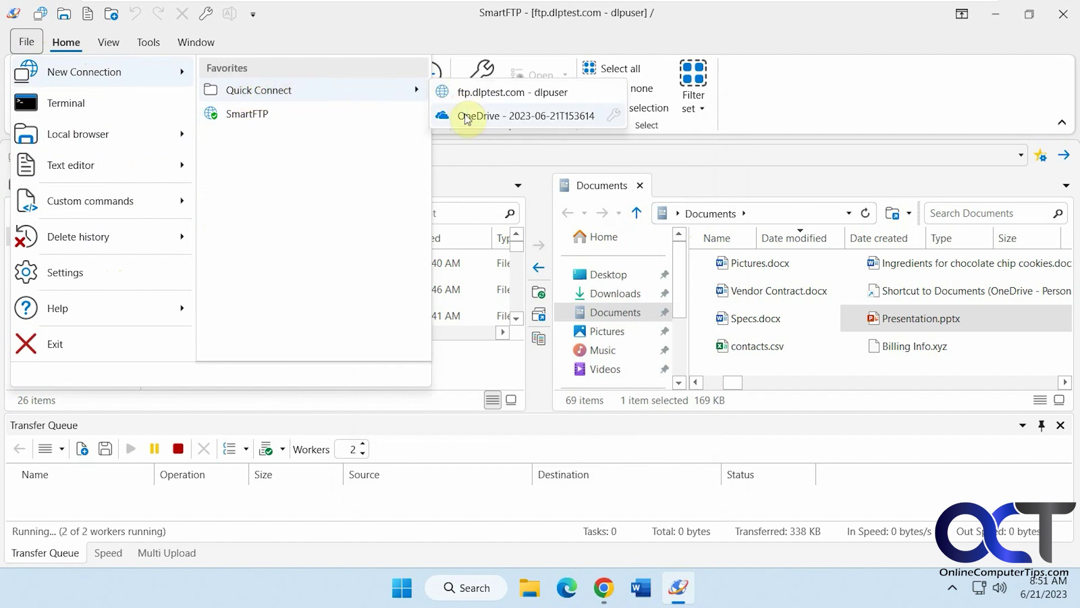
click(84, 79)
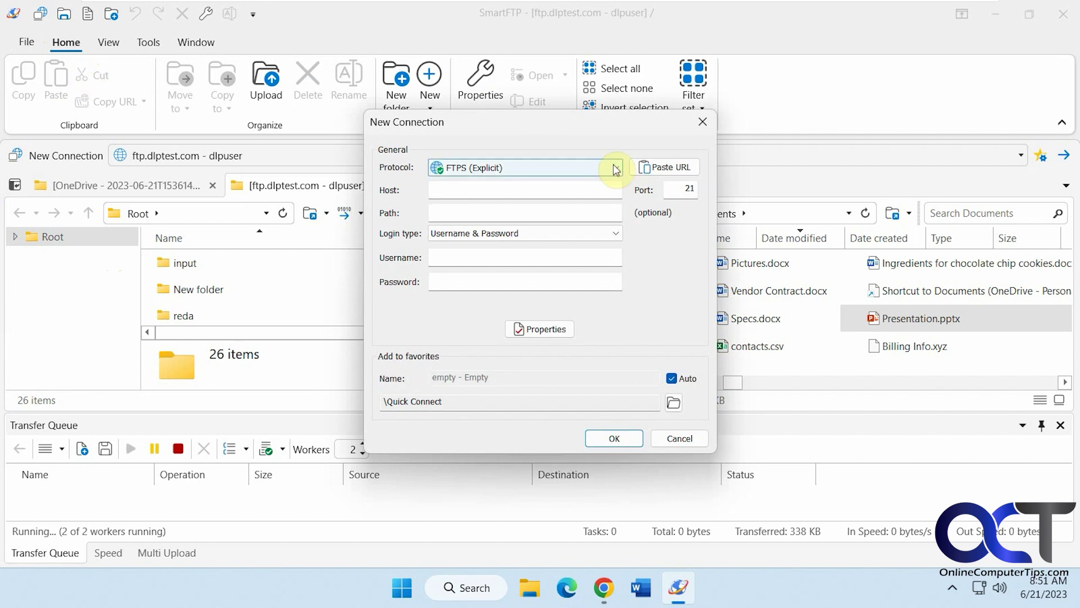
Set the new connection's protocol to Box and begin authorizing SmartFTP with Box
click(615, 168)
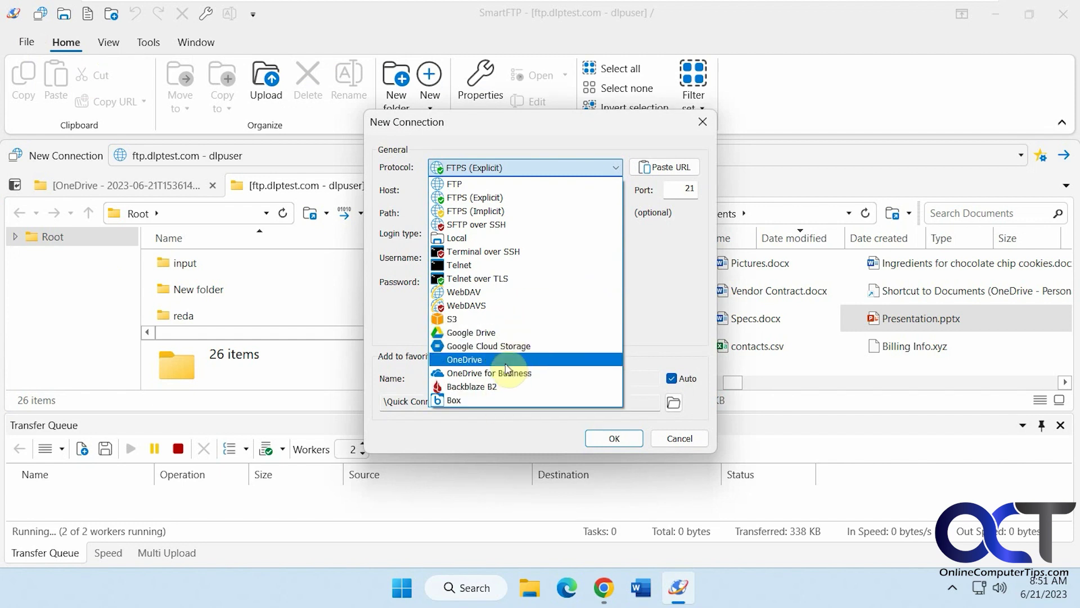
click(486, 399)
click(550, 270)
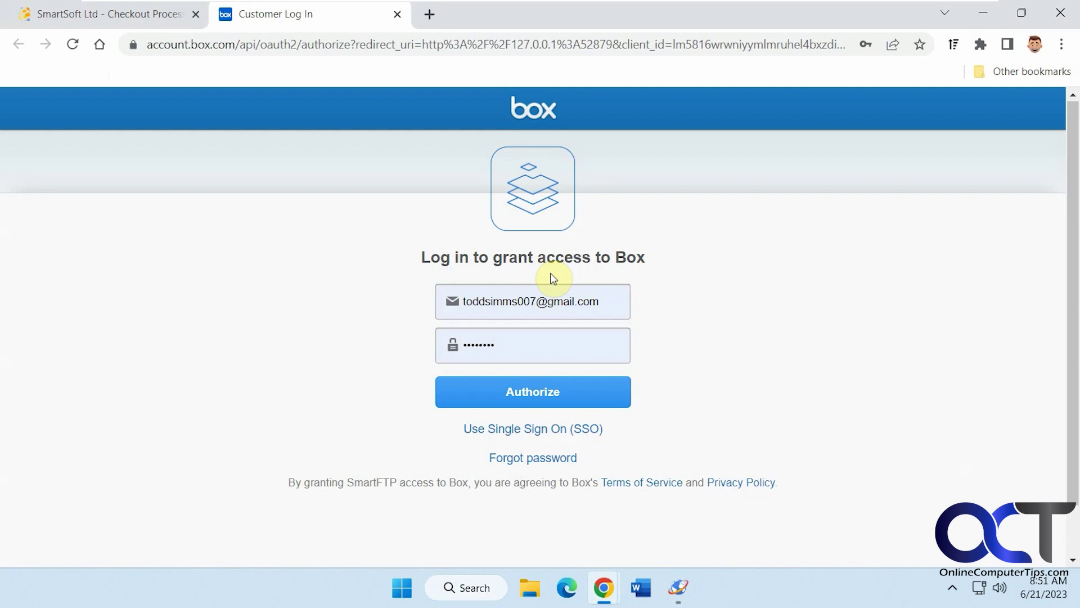
Log in to Box, grant SmartFTP access, and switch back to SmartFTP
click(563, 393)
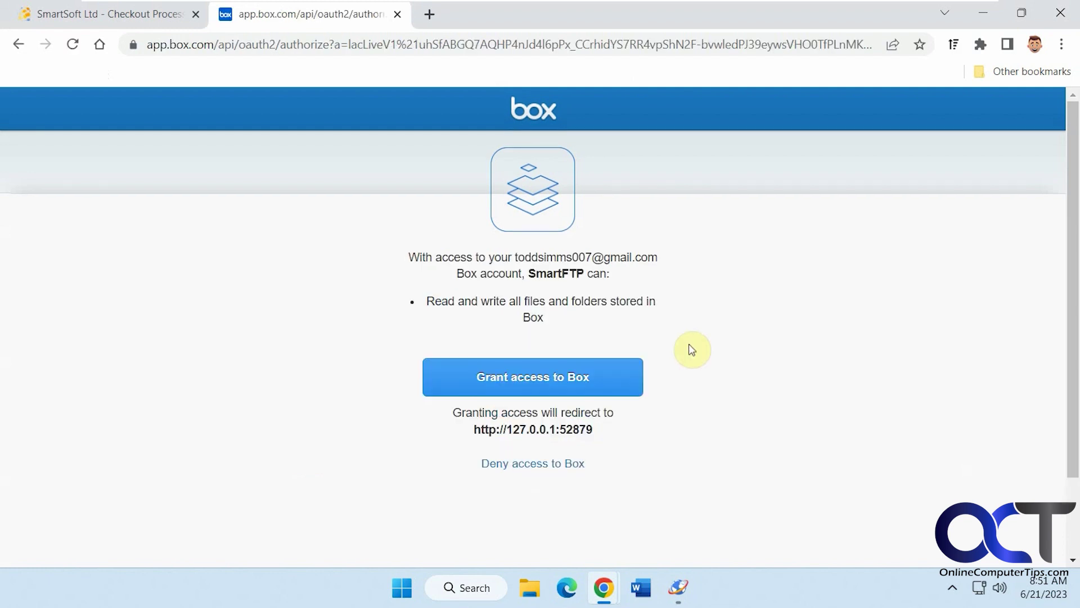
click(568, 377)
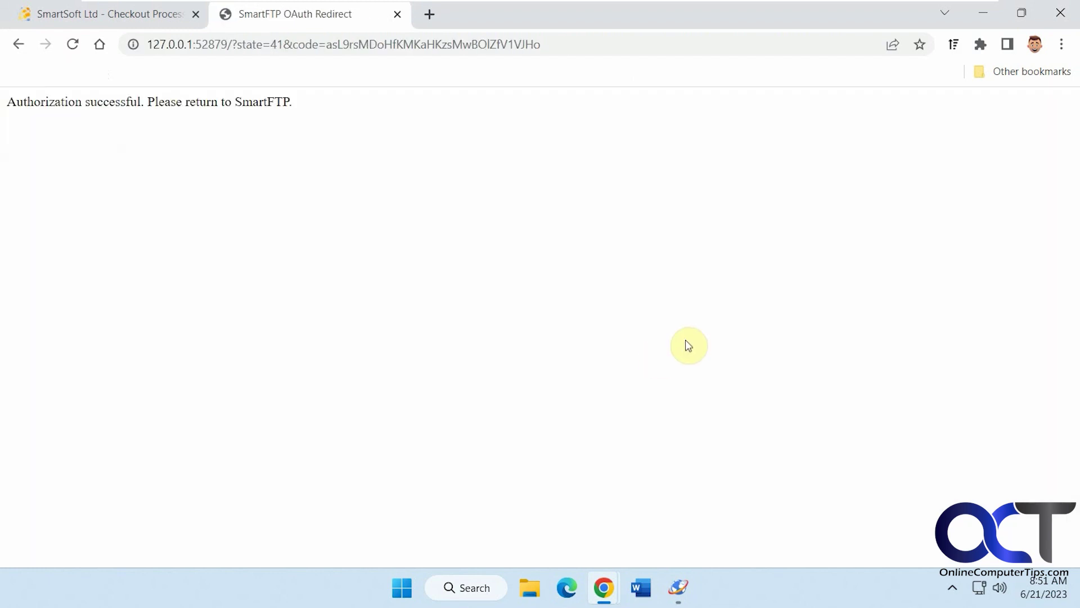
click(681, 587)
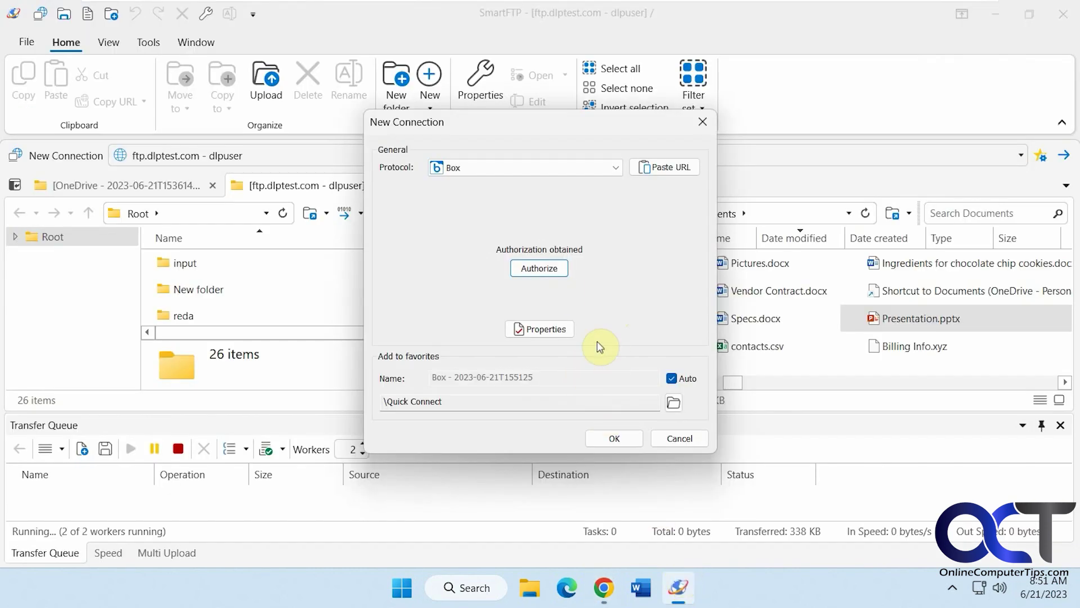
Finish creating the Box connection and close the ftp.dlptest.com tab
click(627, 436)
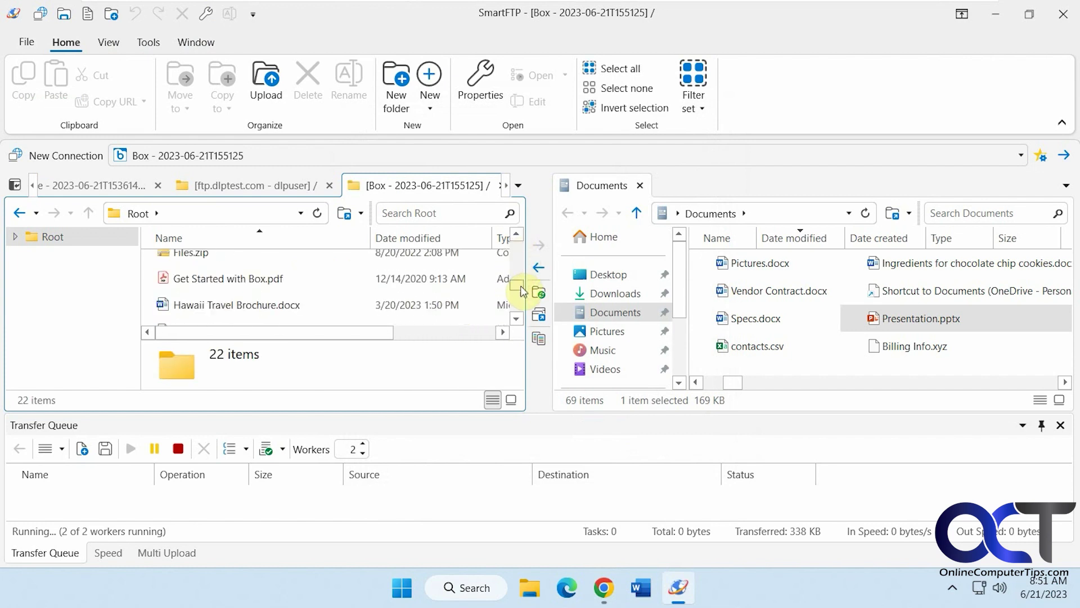
drag(518, 253, 522, 295)
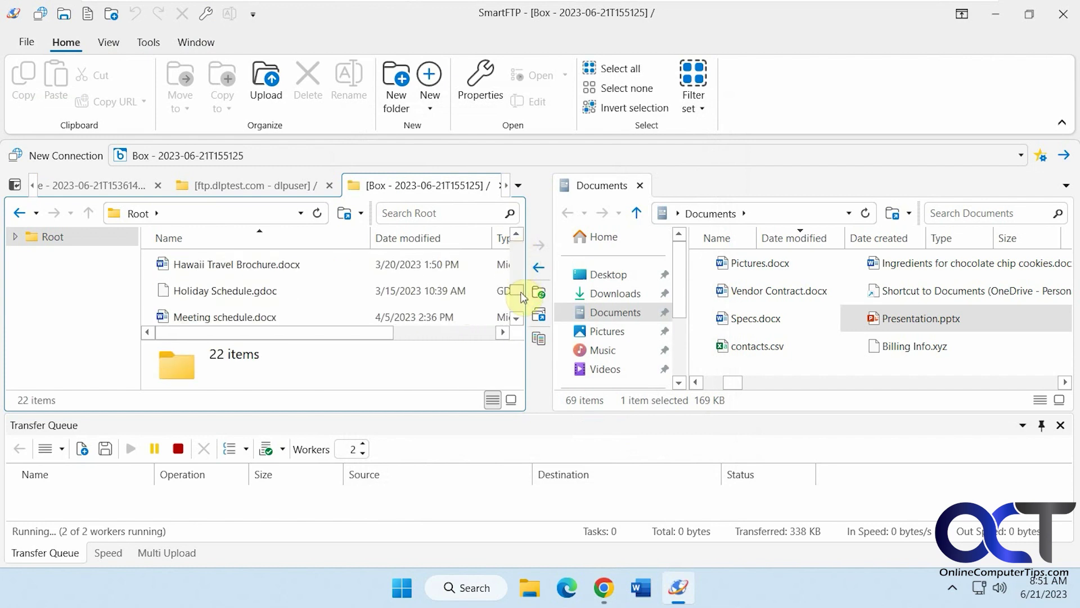
click(318, 184)
Close the OneDrive tab, drag Meeting schedule.docx to Documents and skip the existing file
click(212, 184)
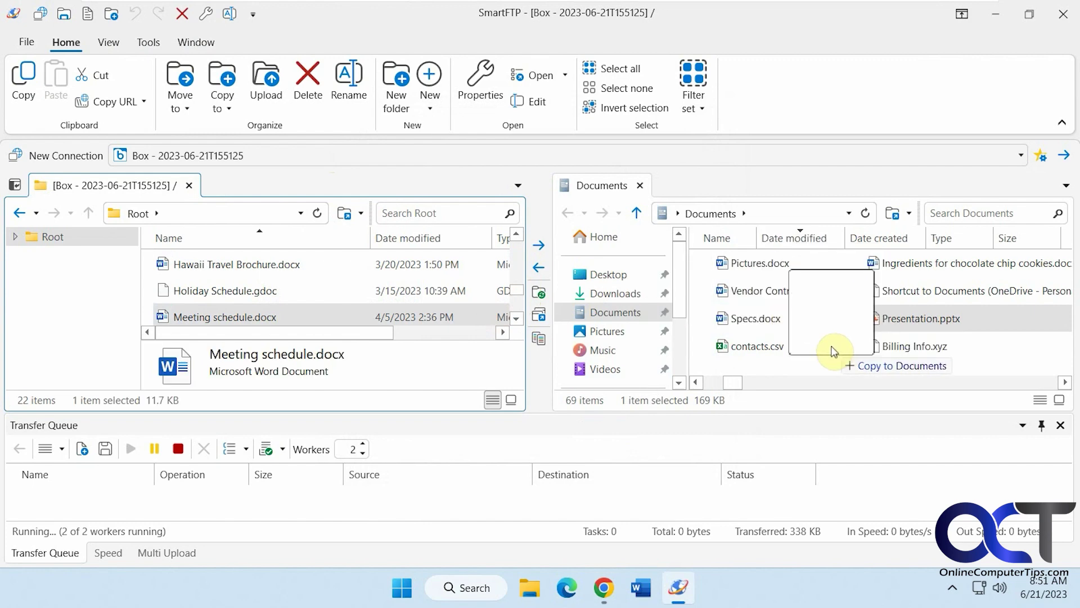
drag(263, 311, 832, 352)
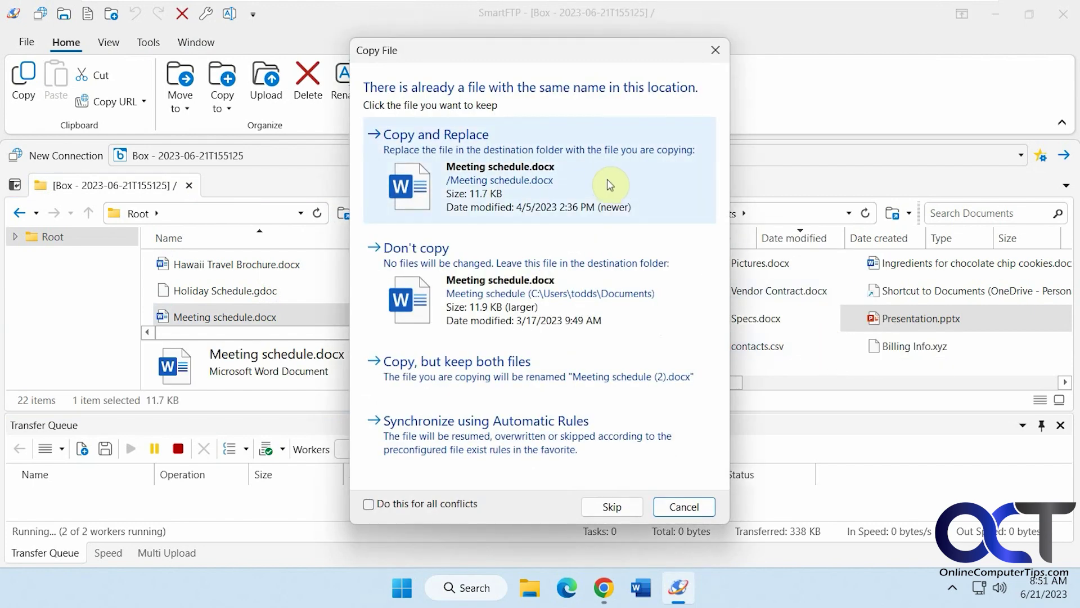
click(629, 507)
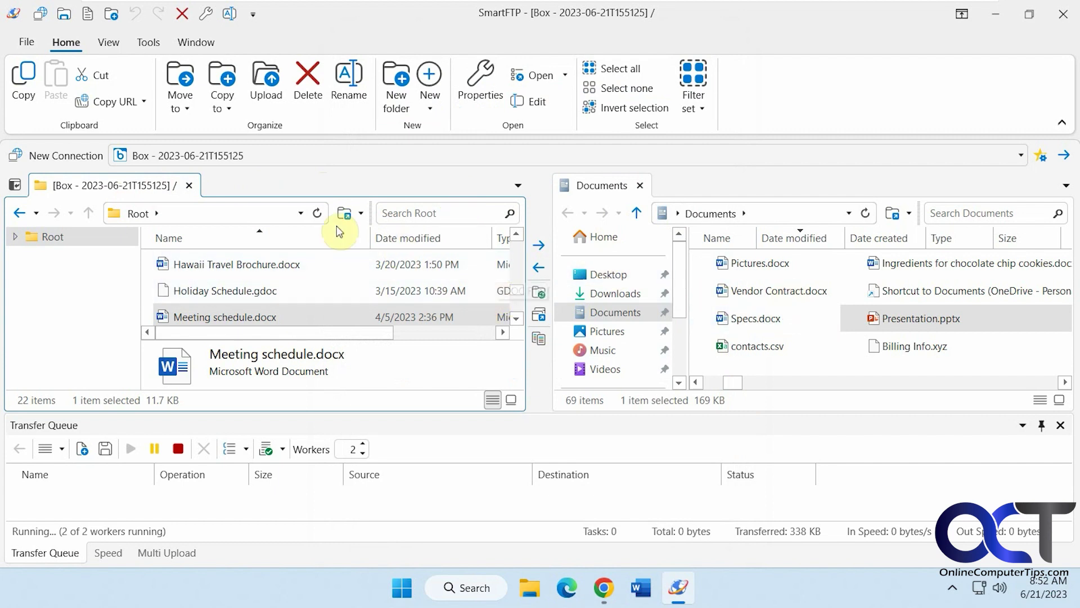
Reconnect to OneDrive from the recent connections list
click(27, 44)
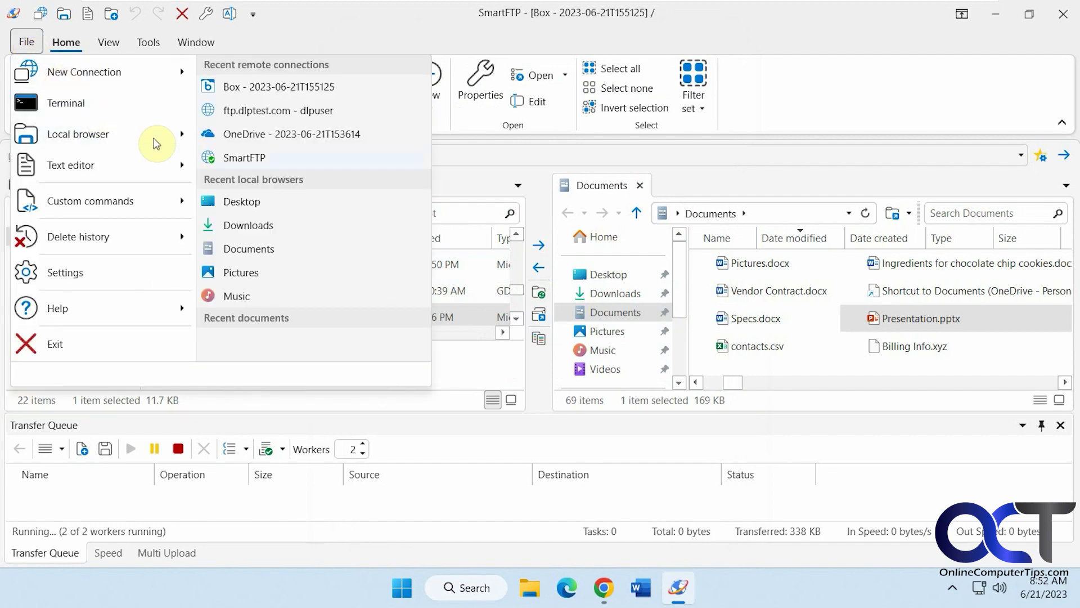
click(249, 135)
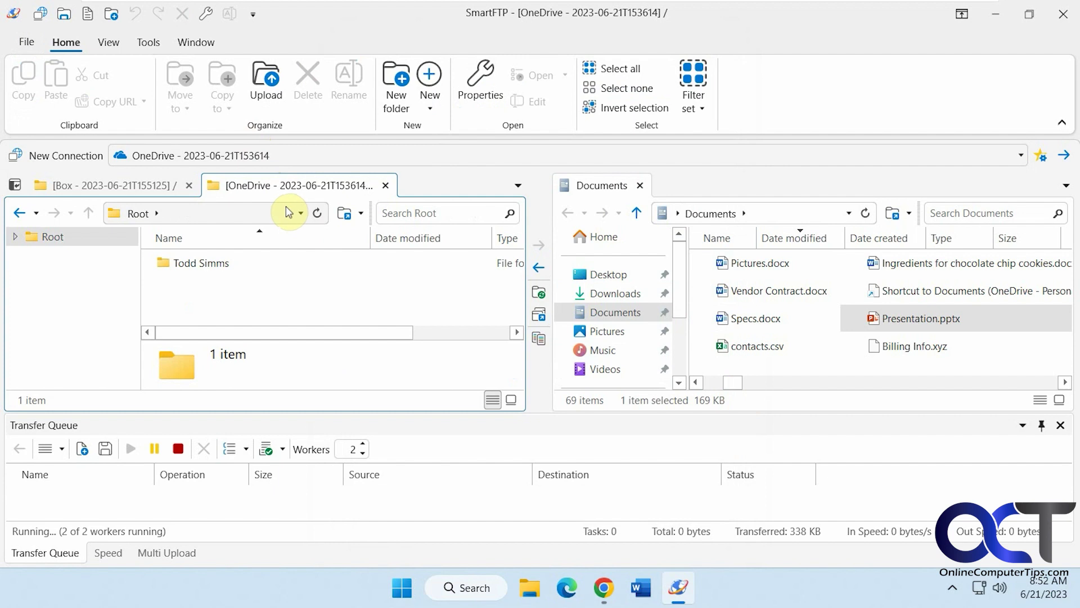
Copy Holiday Schedule.gdoc from the Box connection's file list
click(147, 185)
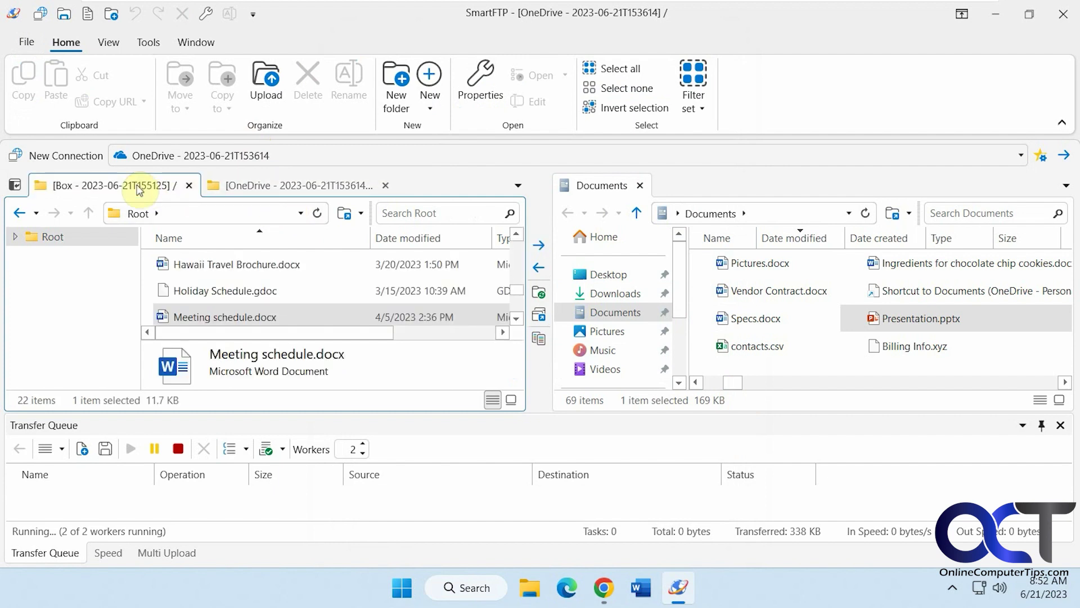
click(248, 318)
right_click(278, 285)
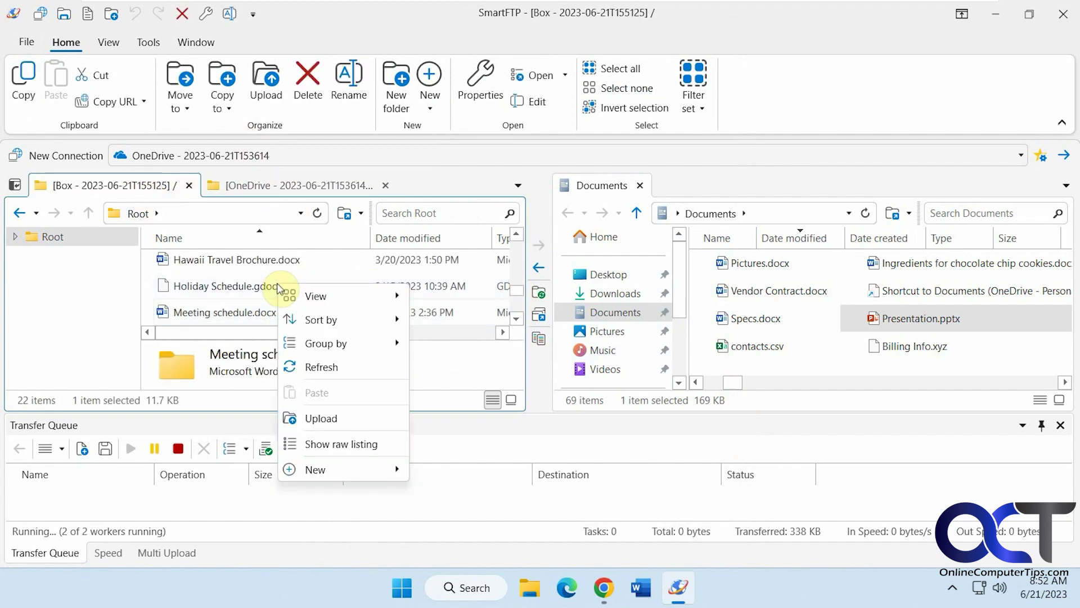
click(253, 292)
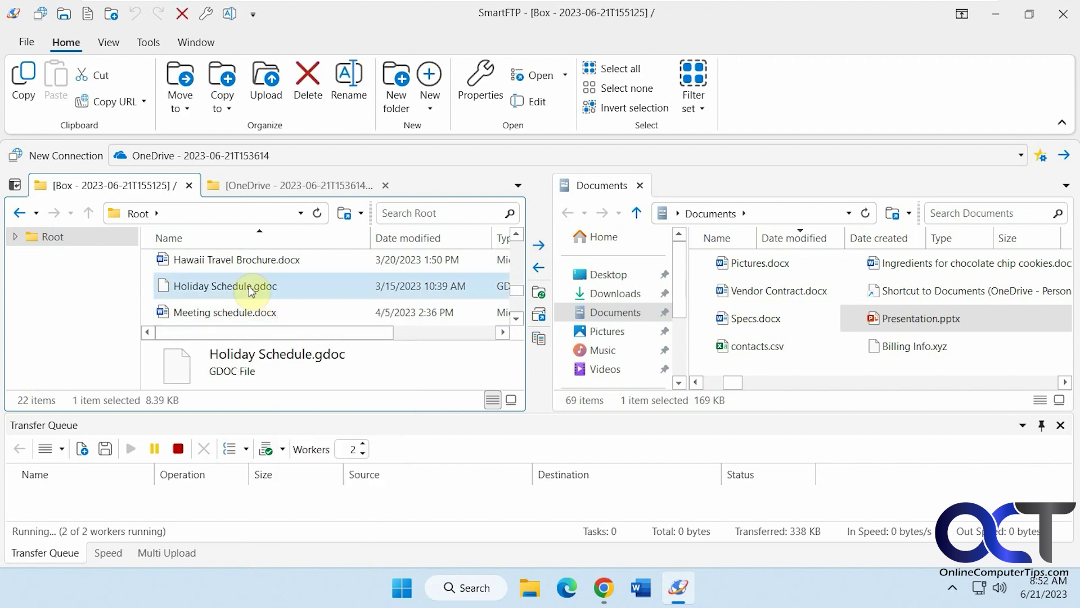
right_click(251, 292)
click(313, 454)
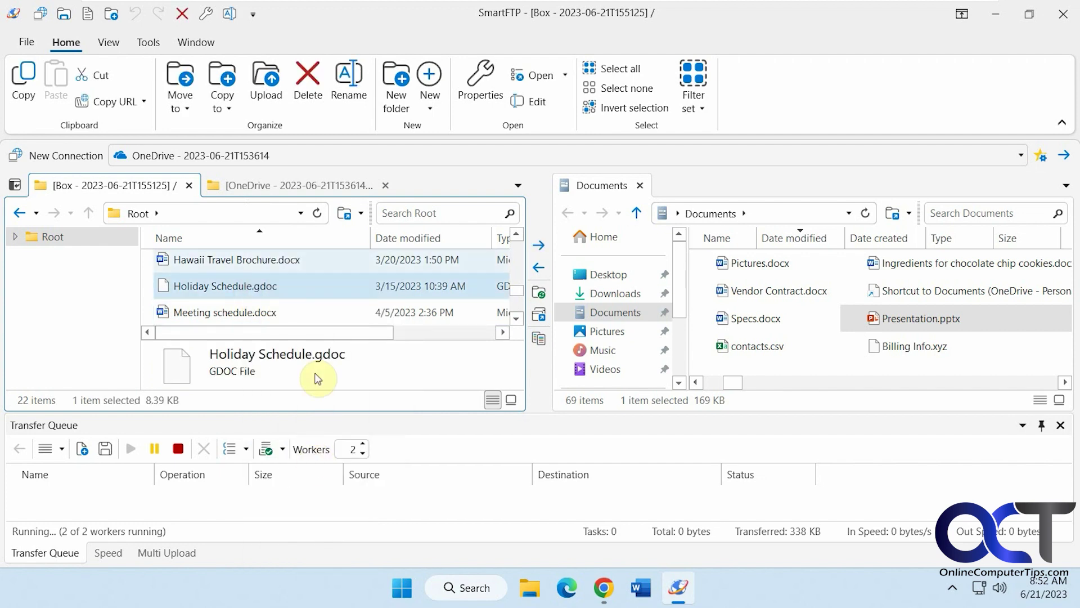
Paste Holiday Schedule.gdoc into the OneDrive My files folder and confirm it appears
click(315, 190)
double_click(210, 265)
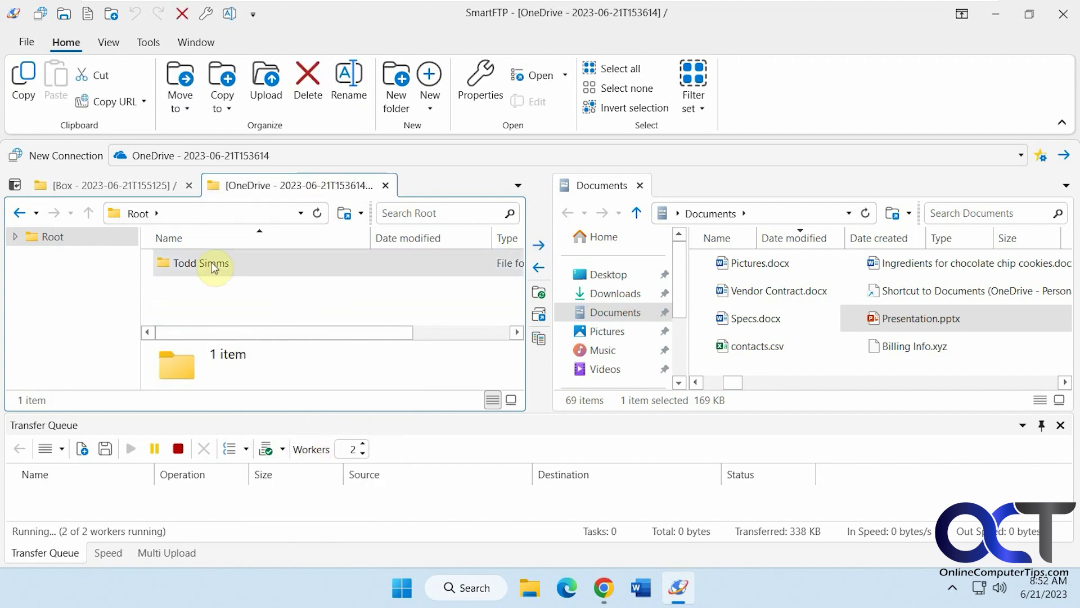
double_click(222, 285)
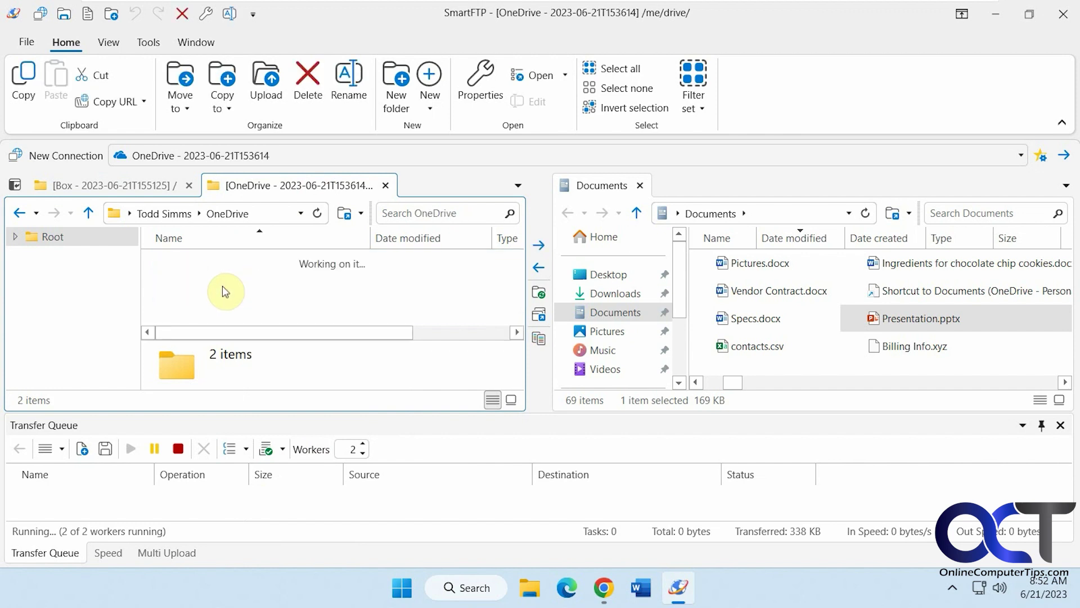
double_click(226, 275)
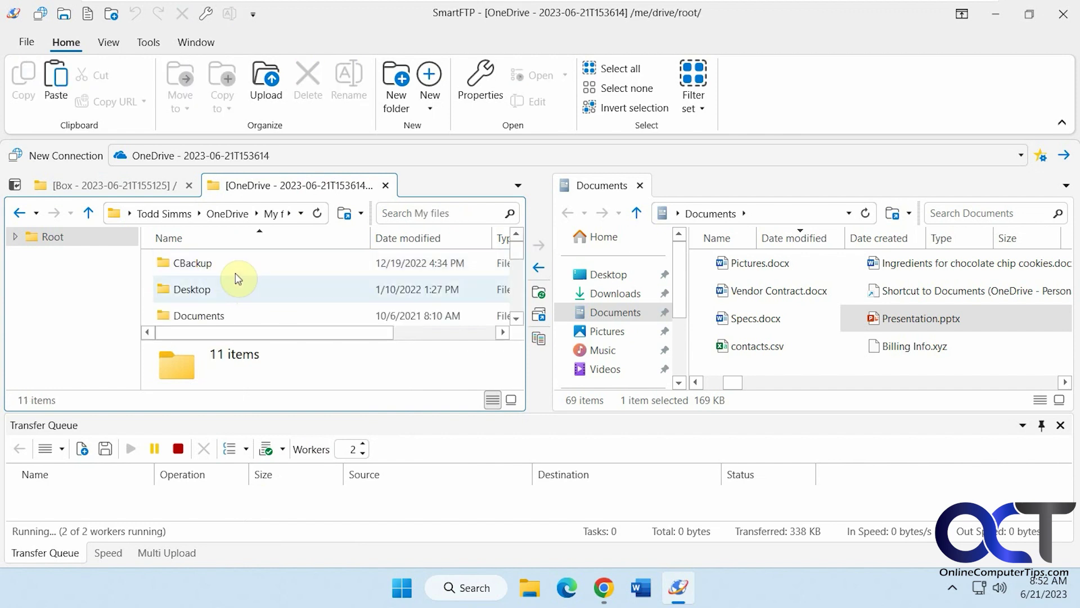
scroll(357, 307, down, 1)
scroll(357, 312, down, 3)
scroll(355, 311, down, 2)
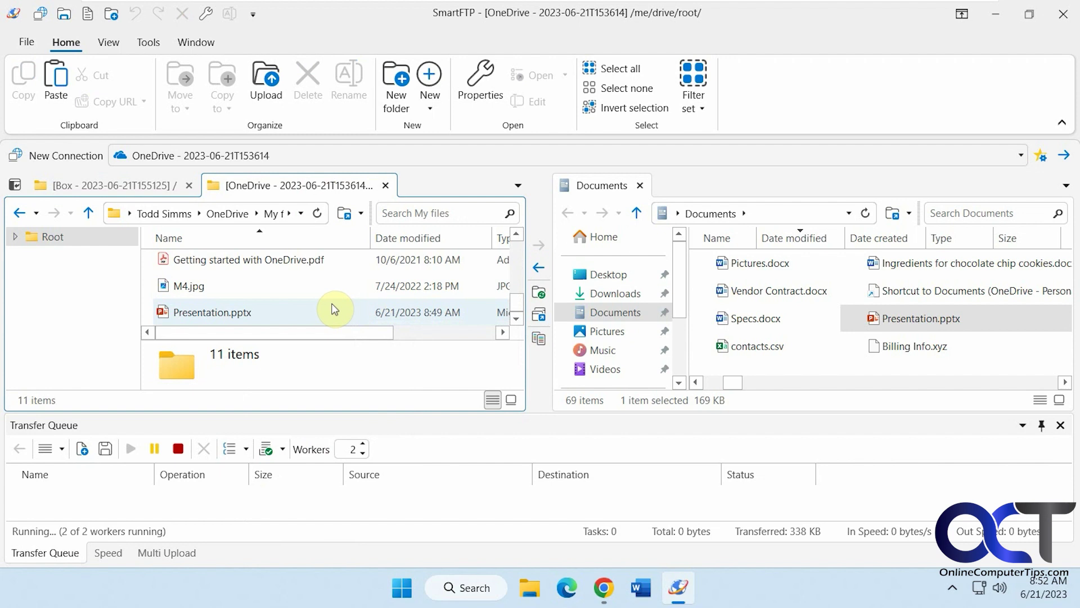
right_click(332, 307)
click(374, 412)
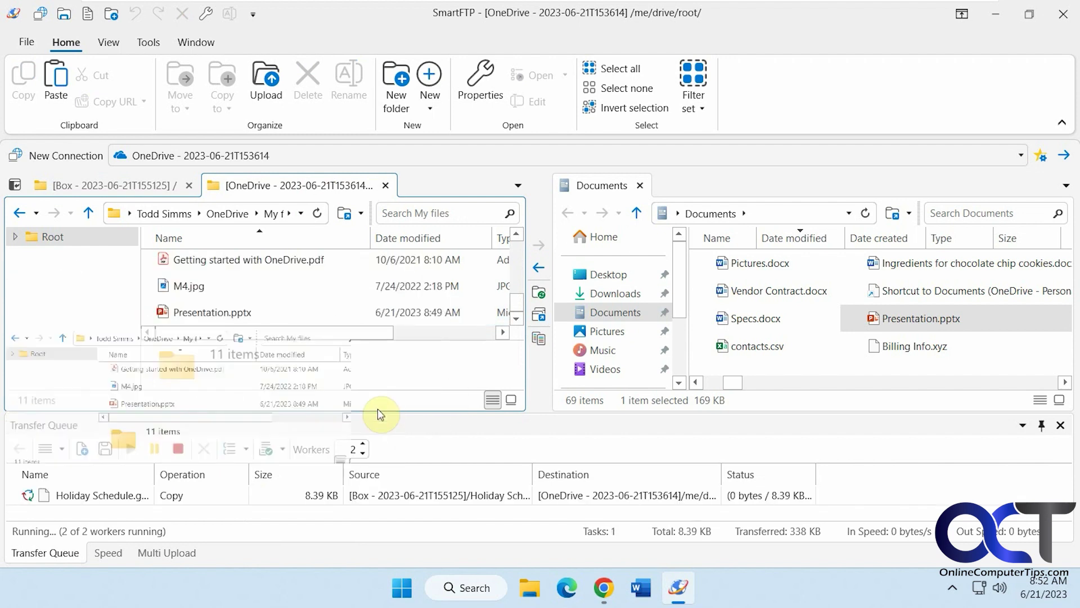
click(515, 314)
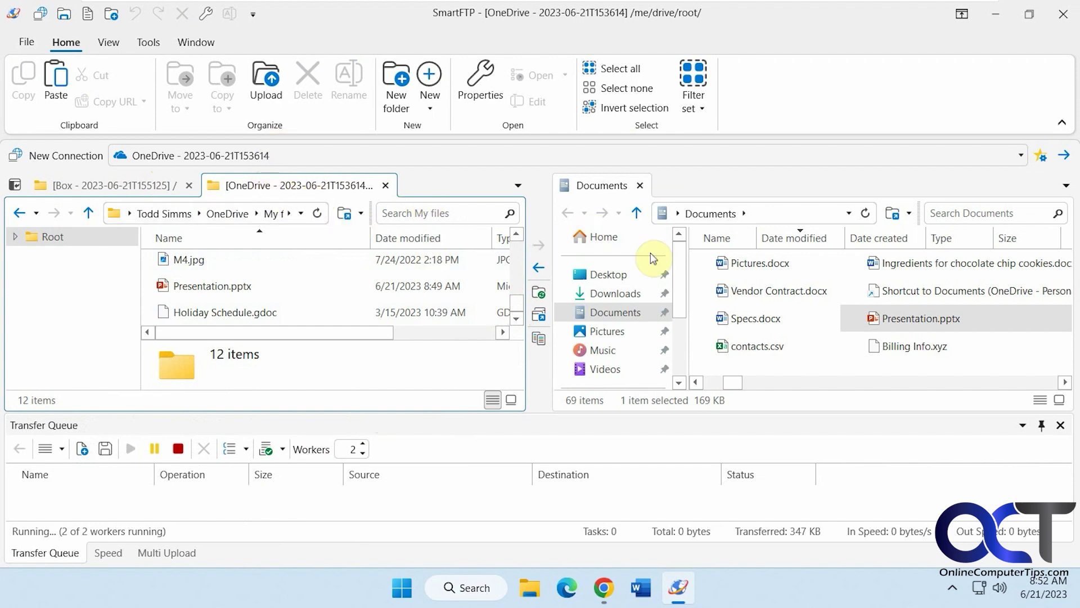
click(145, 184)
click(242, 191)
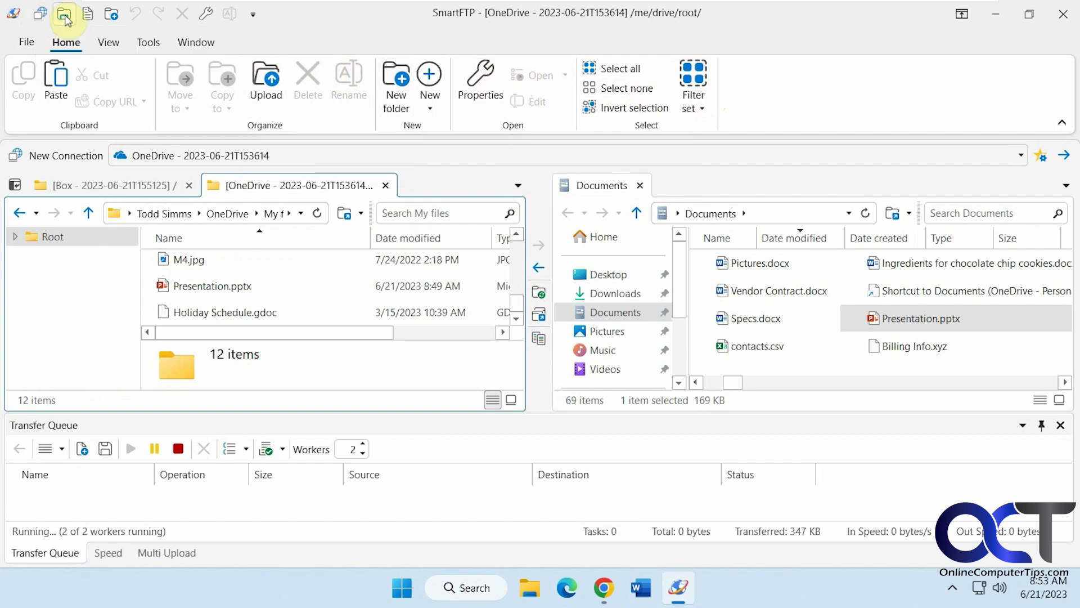
click(112, 19)
click(254, 19)
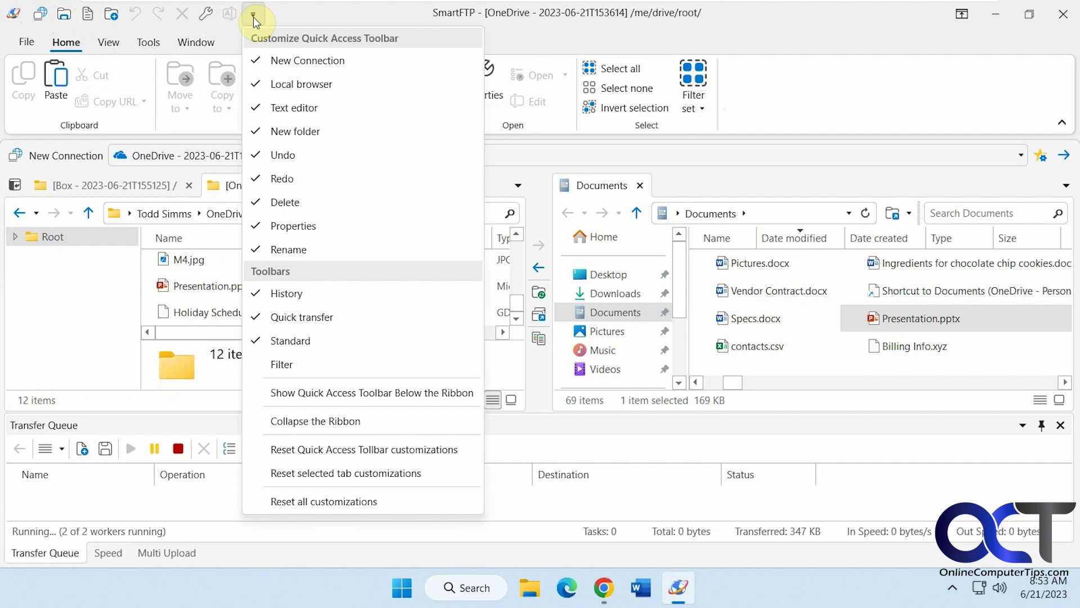
click(256, 18)
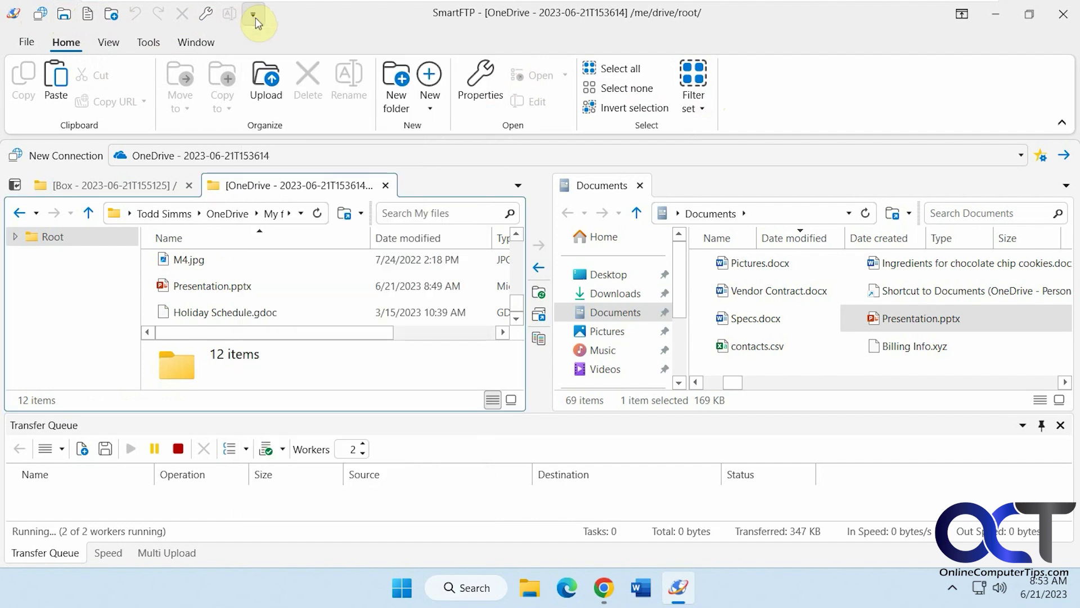